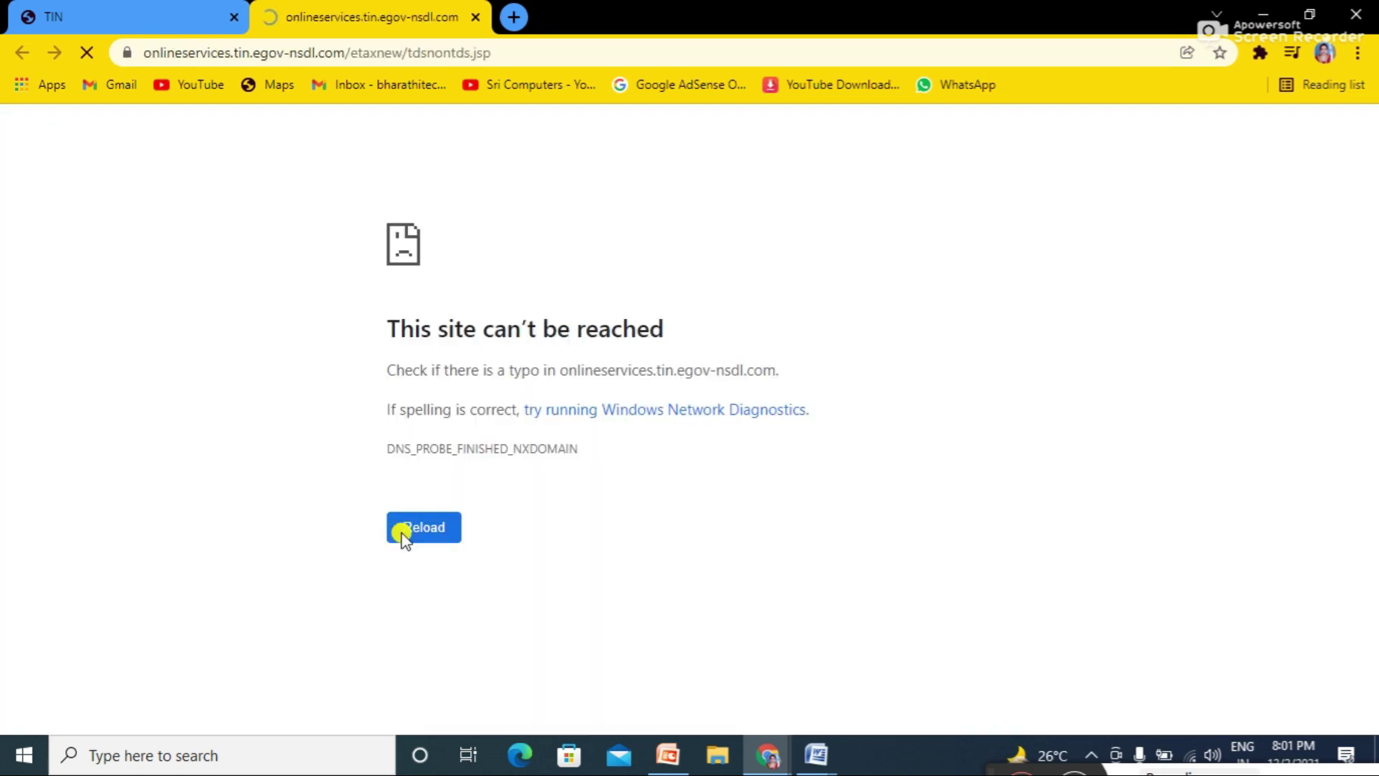
- Reload the e-payment of taxes page and proceed to the TDS/TCS Challan No./ITNS 281 form
left_click(402, 530)
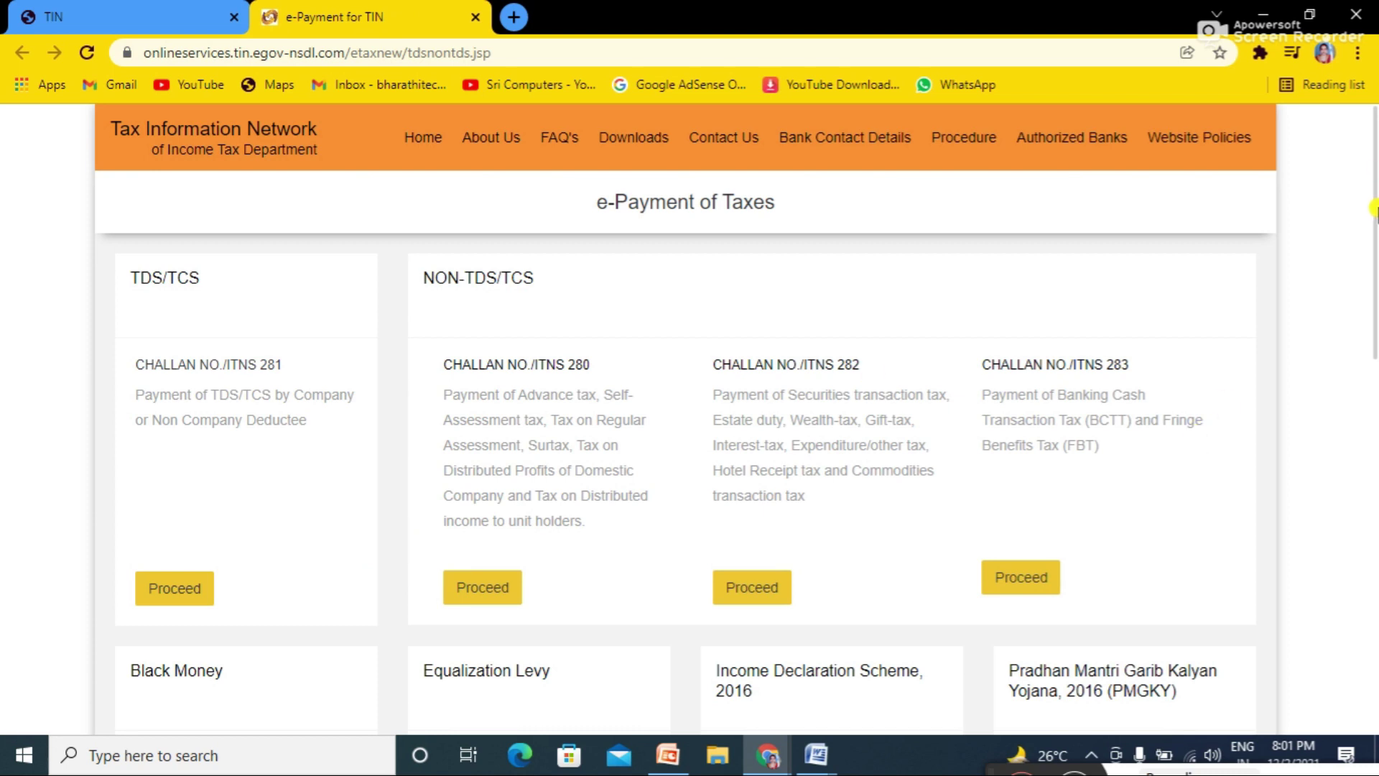
left_click_drag(1373, 208, 1373, 234)
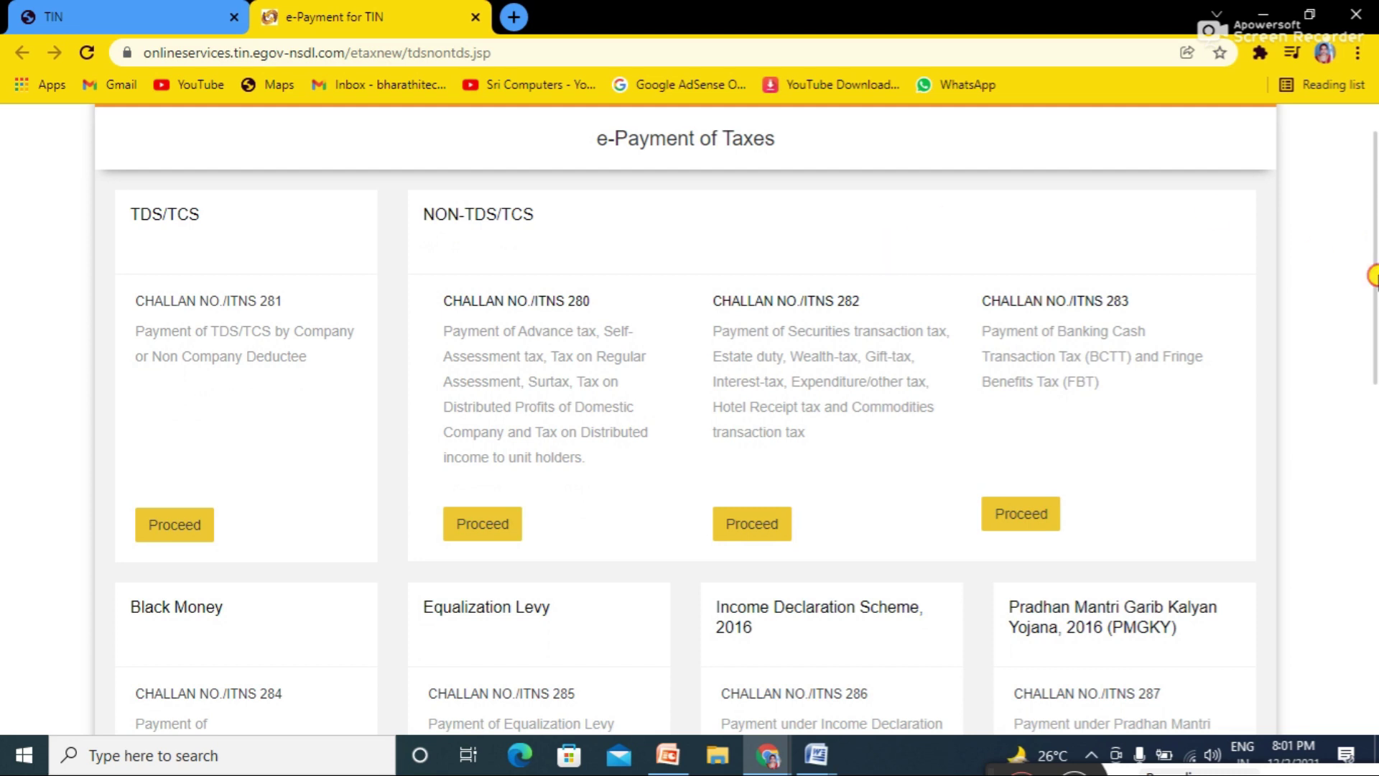
left_click_drag(1374, 275, 1373, 230)
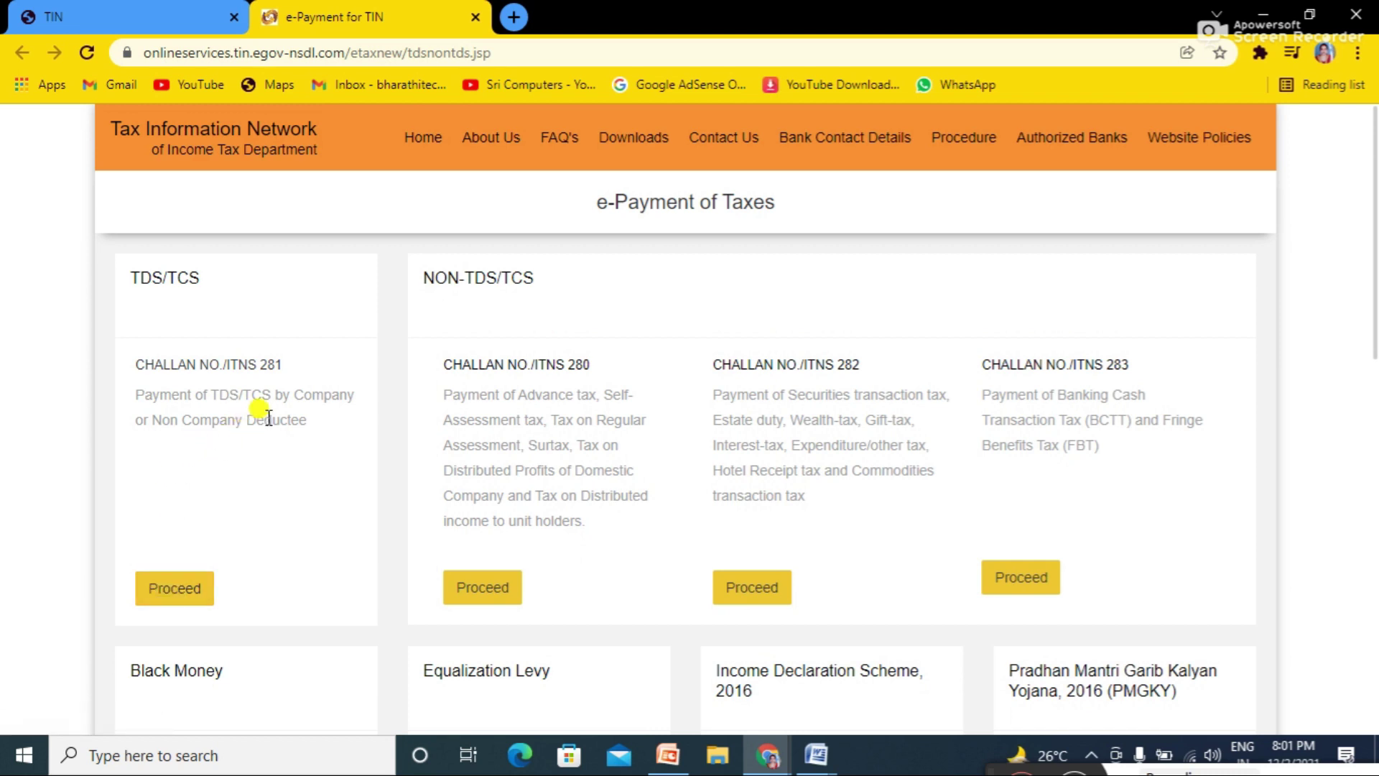
left_click(172, 598)
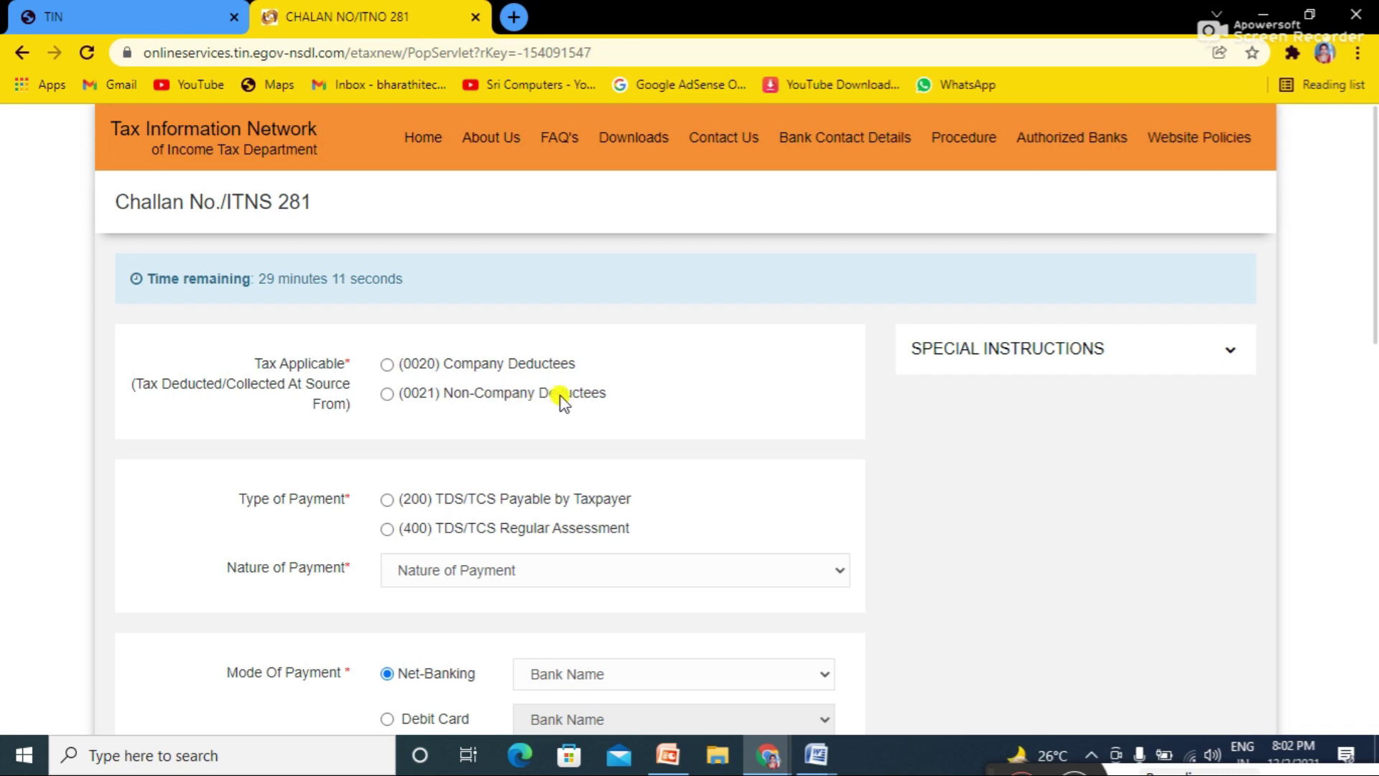
- Choose (0021) Non-Company Deductees as the tax applicable and (200) TDS/TCS Payable by Taxpayer as the payment type
left_click(389, 394)
left_click(388, 500)
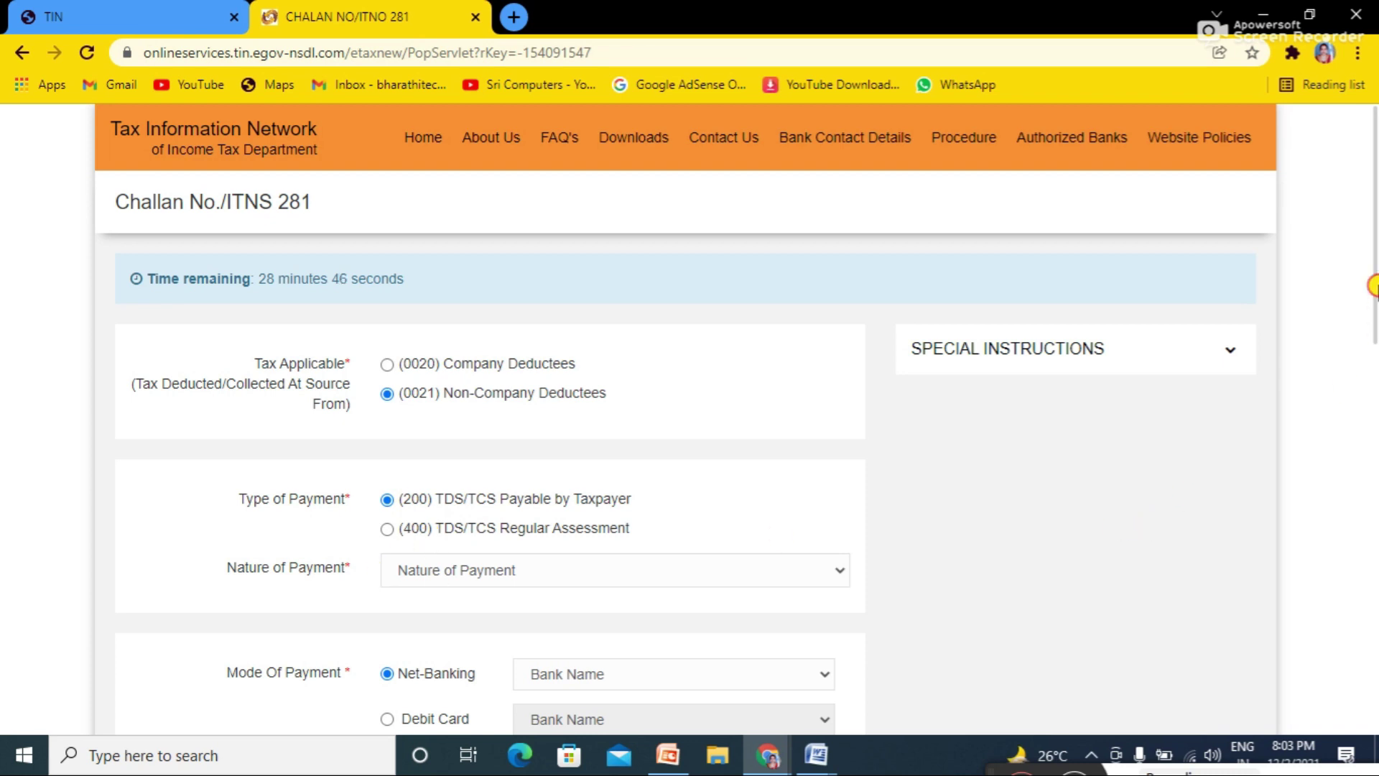
- Examine the Nature of Payment options from the start of the list through 94Q
scroll(1373, 285, "down", 2)
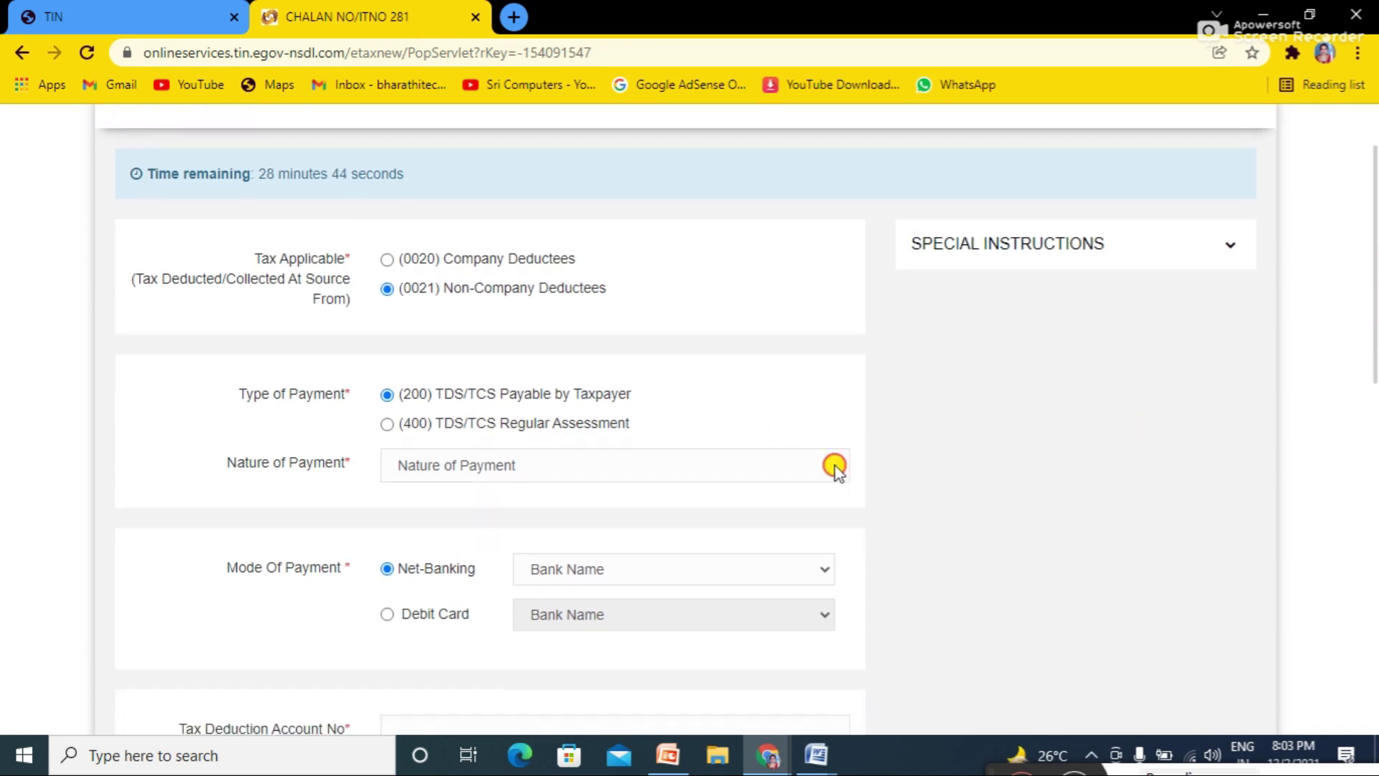
left_click(835, 467)
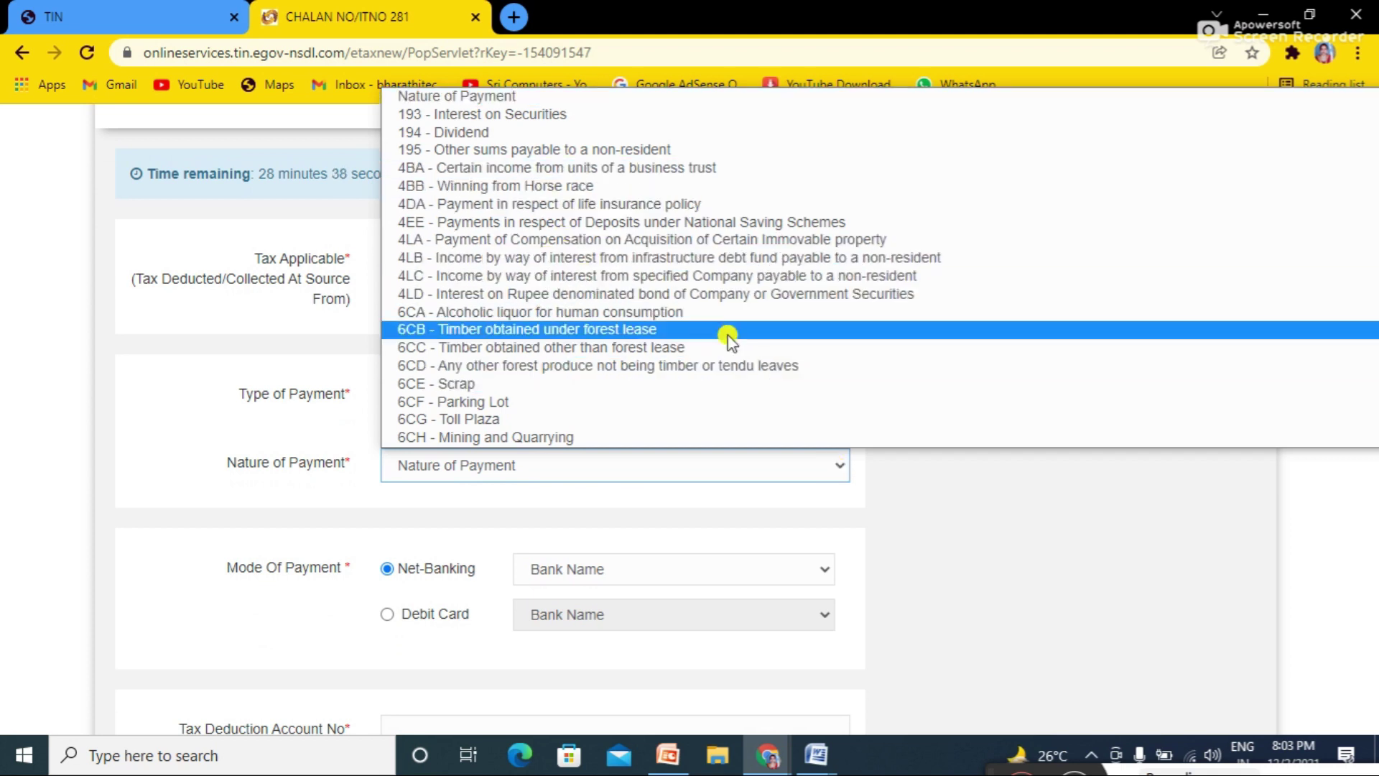
key("Down")
key("Down")
key("Down")
key("Down")
key("Down")
key("Down")
key("Down")
key("Down")
key("Down")
key("Down")
key("Down")
key("Down")
key("Down")
key("Down")
key("Down")
key("Down")
key("Down")
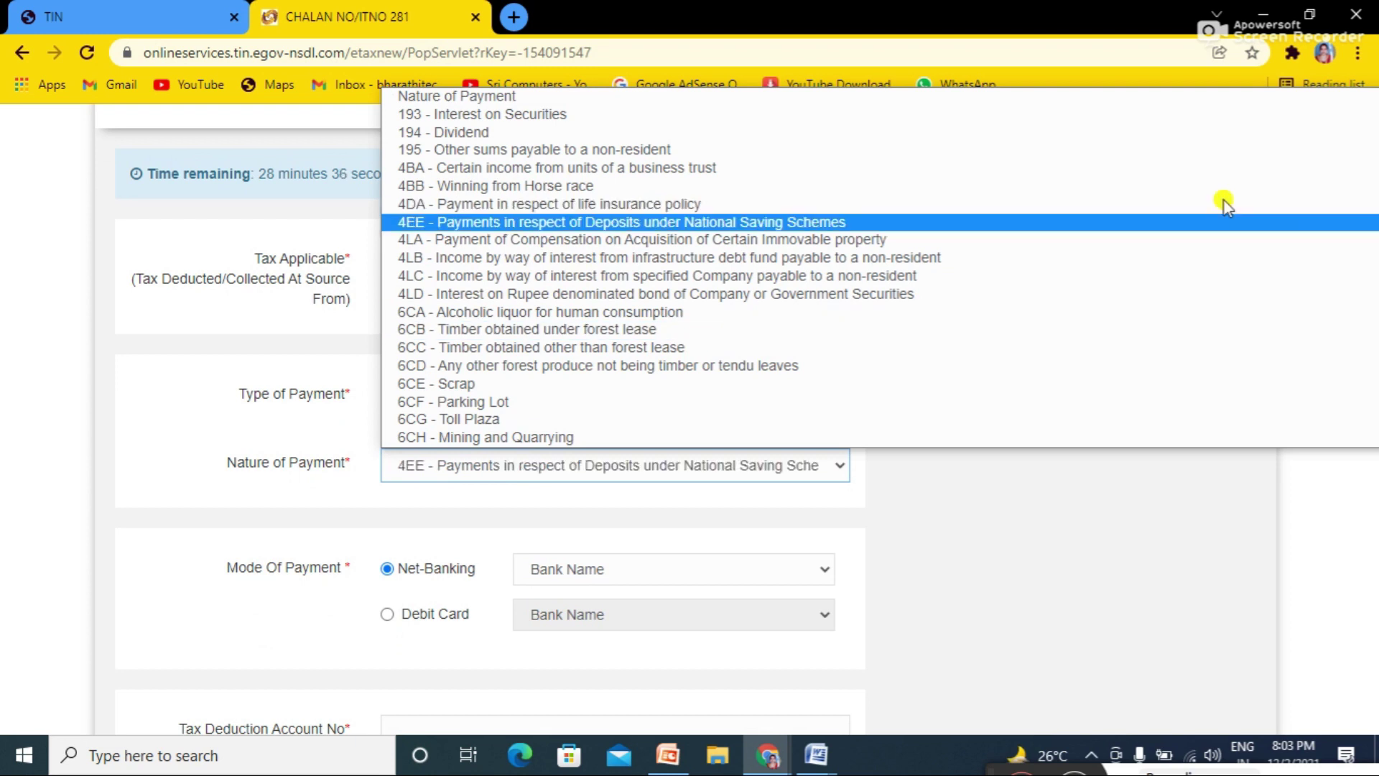
key("Down")
key("Down")
key("Down")
key("Down")
key("Down")
key("Down")
key("Down")
key("Down")
key("Down")
key("Down")
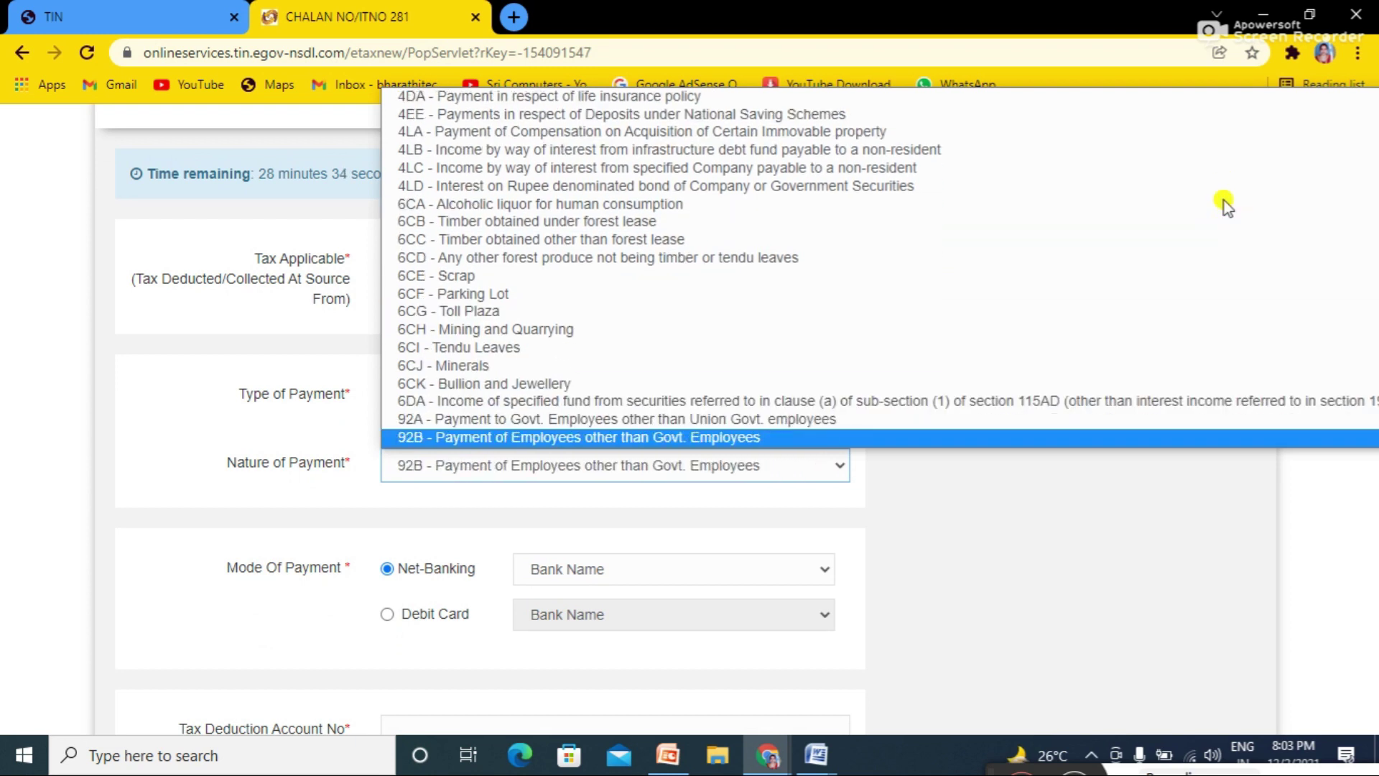
key("Down")
key("Down")
key("Down")
key("Down")
key("Down")
key("Down")
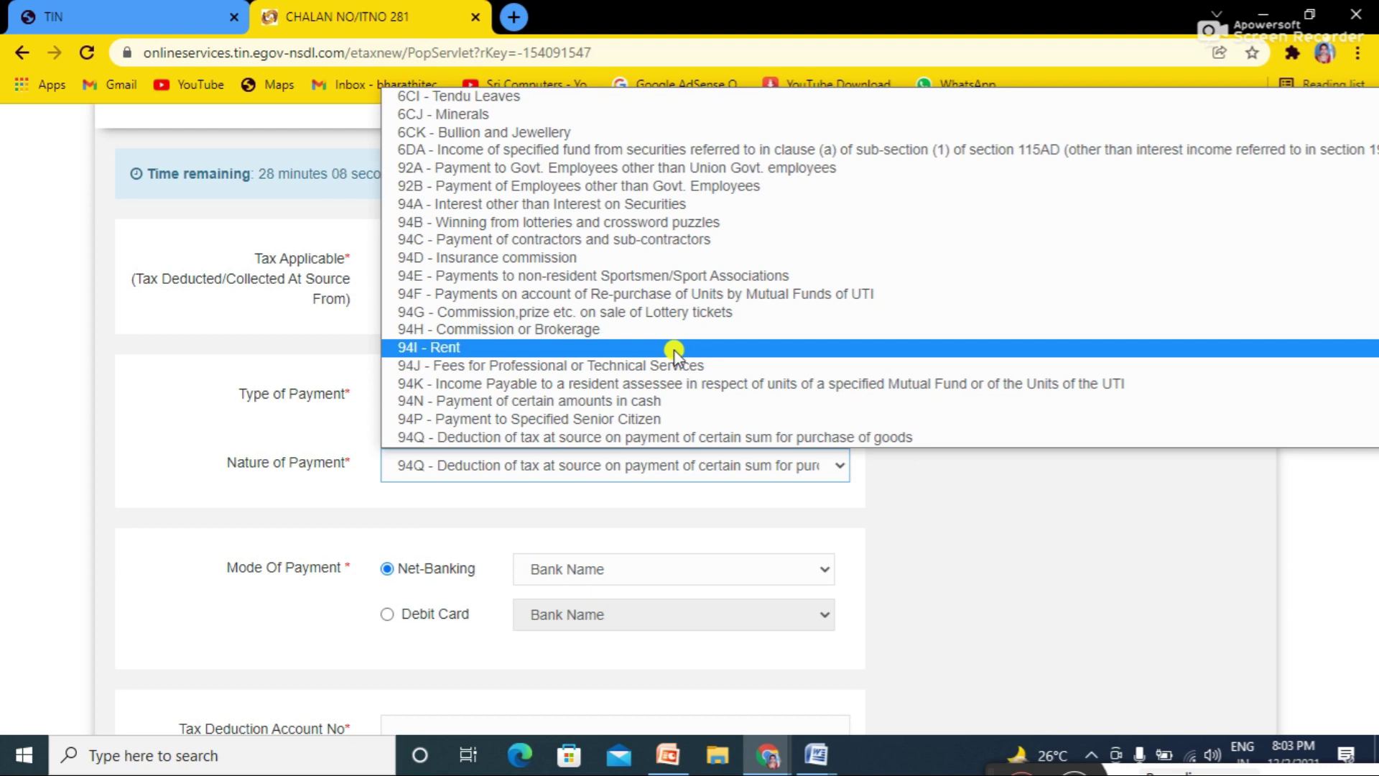
- Switch to the tds rate chart document in Word and examine the sections, threshold limits and rates, including 194I rent
left_click(1286, 10)
left_click(1286, 10)
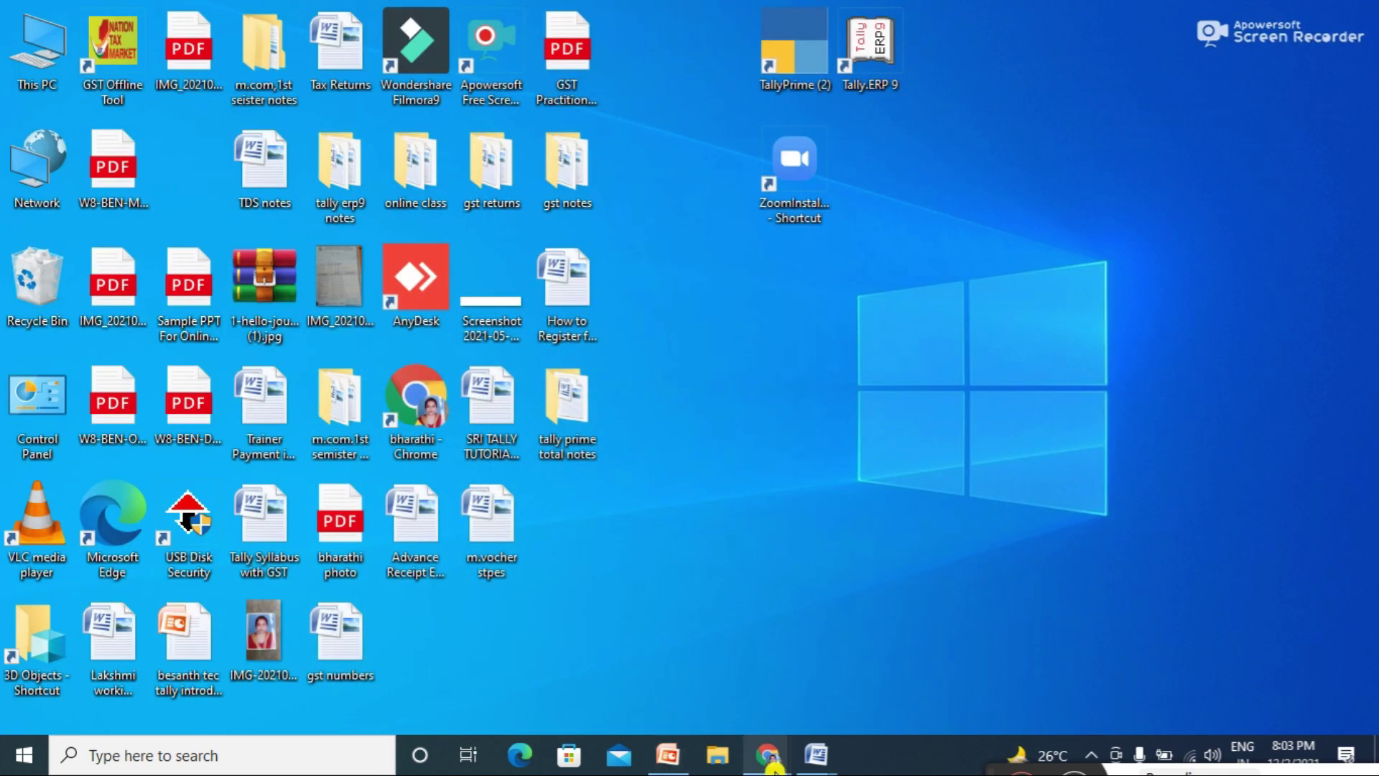
mouse_move(808, 763)
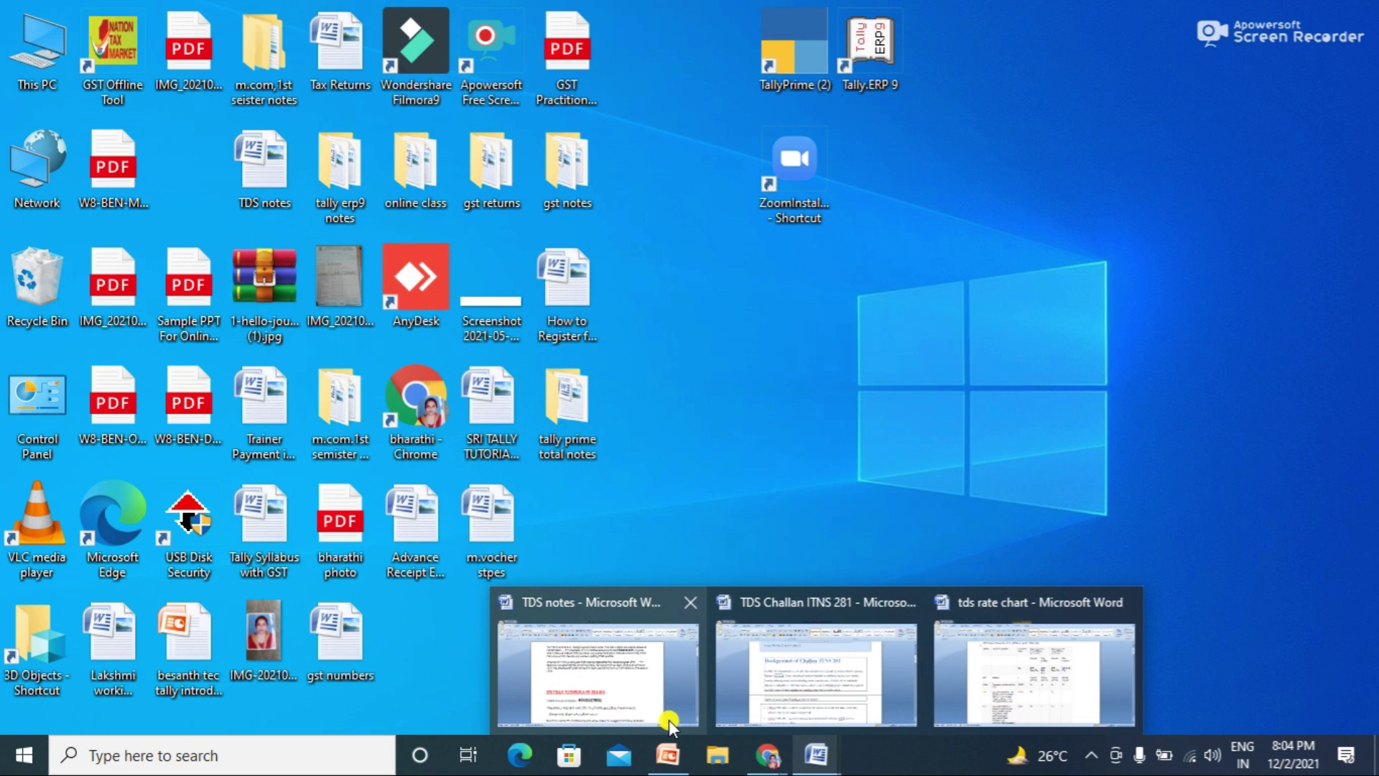
left_click(974, 695)
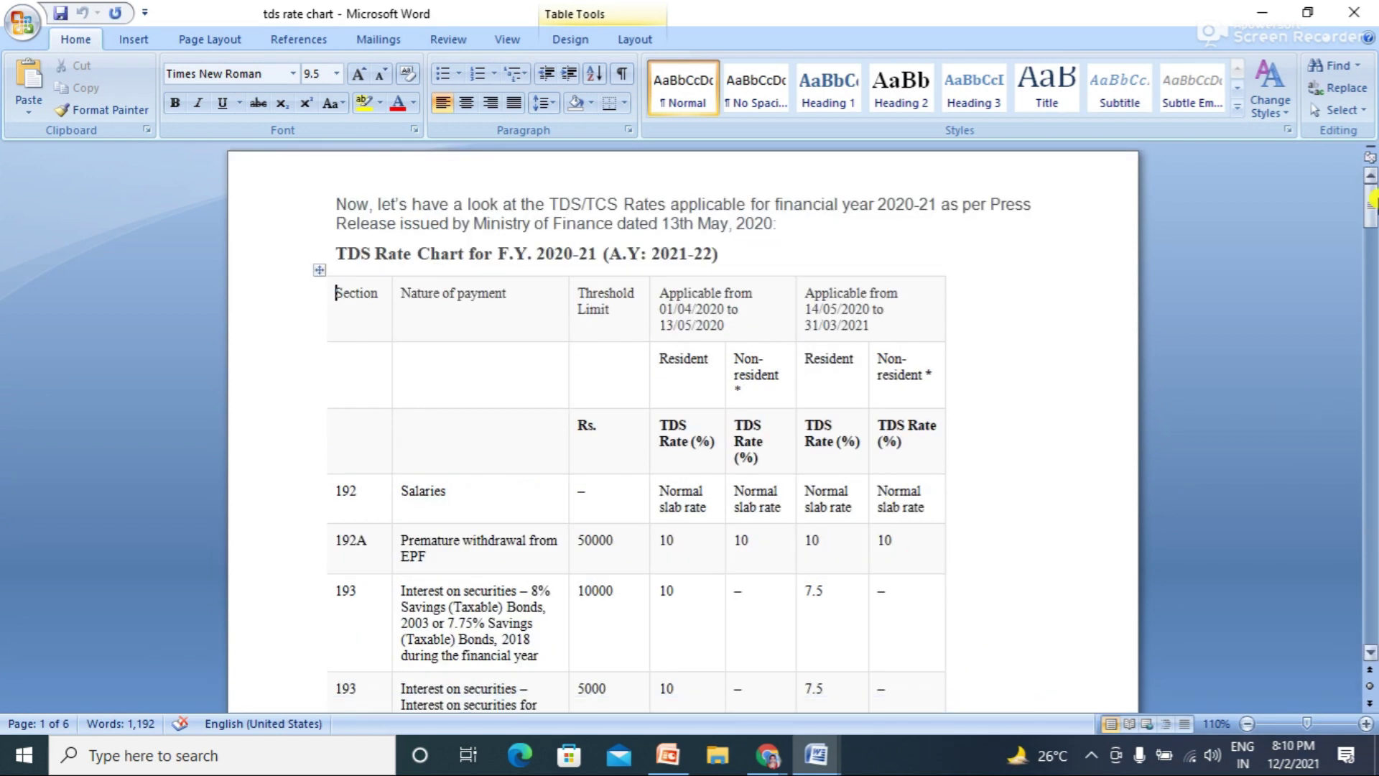
left_click_drag(1372, 203, 1372, 216)
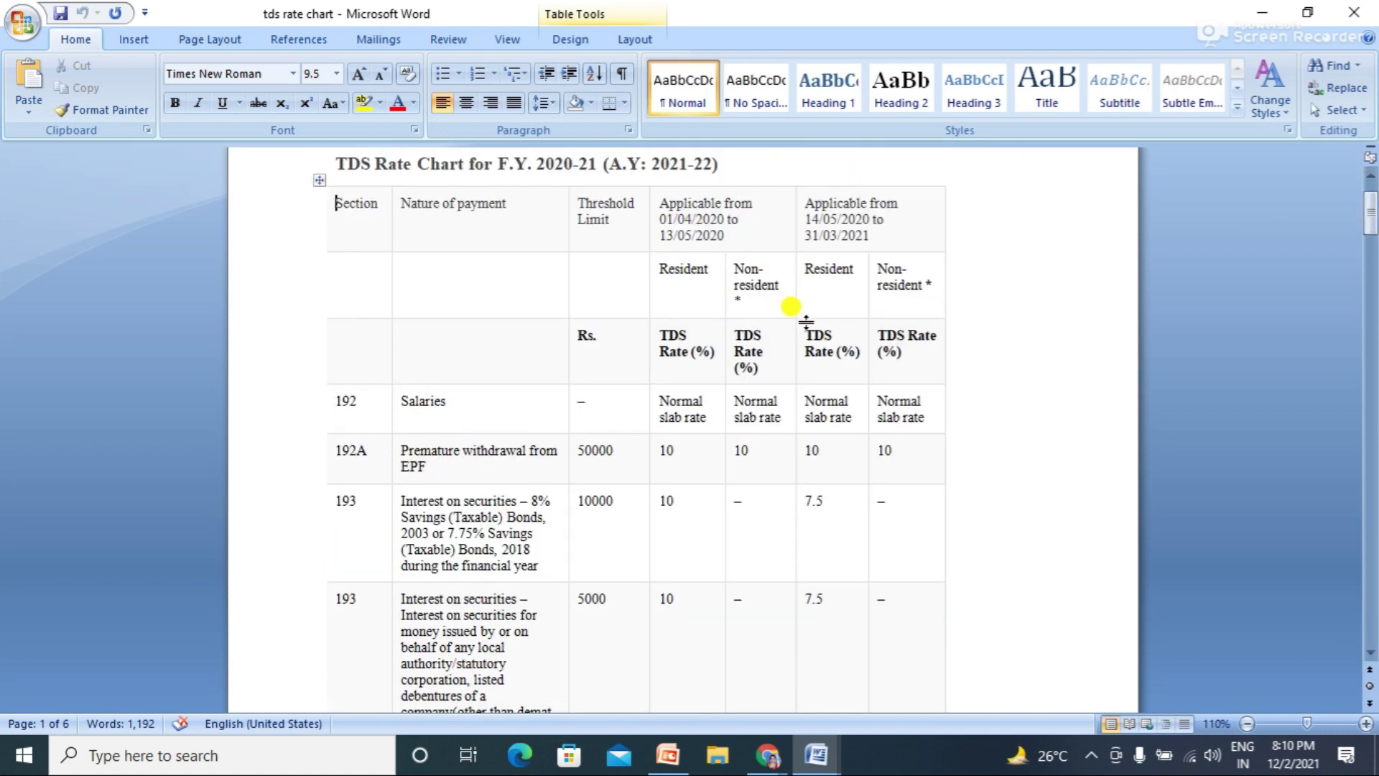
left_click(1371, 210)
left_click_drag(1371, 210, 1372, 253)
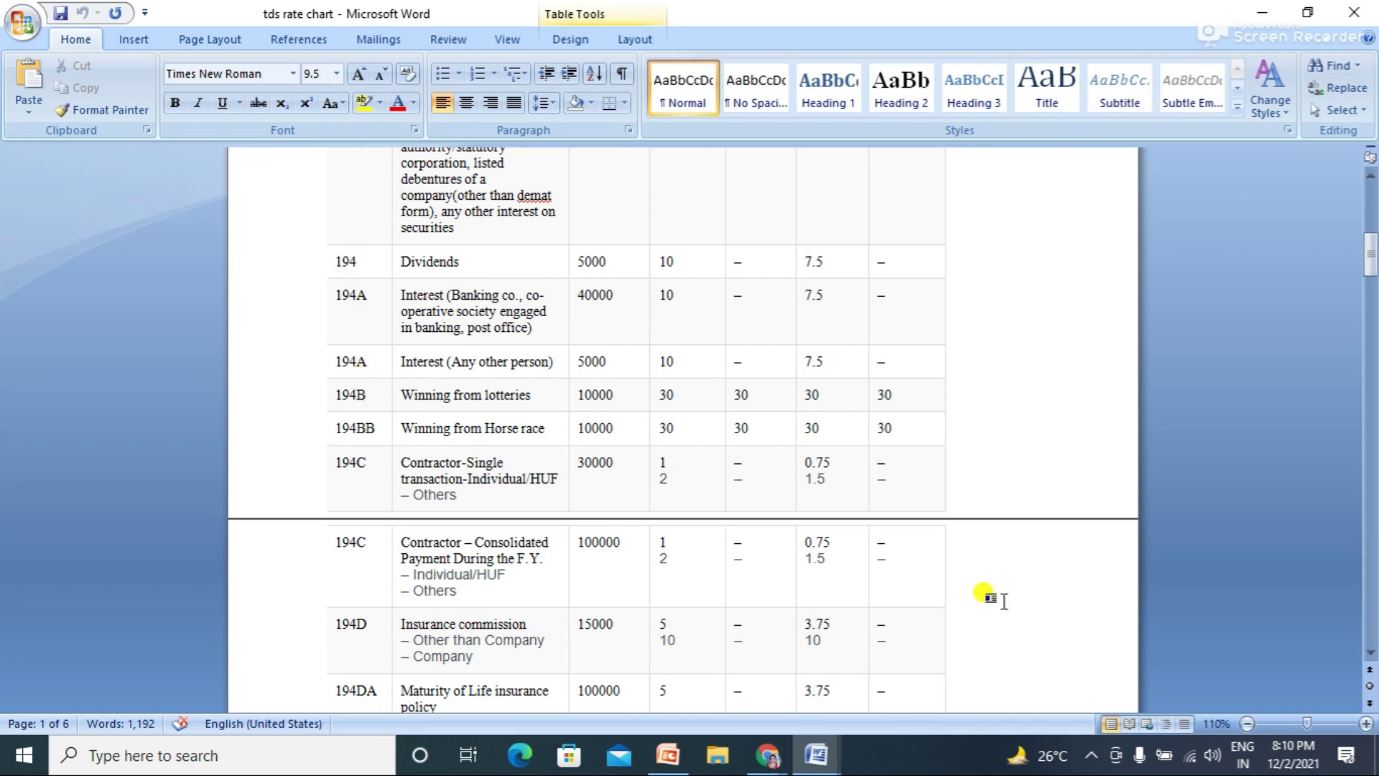
left_click_drag(1370, 277, 1372, 352)
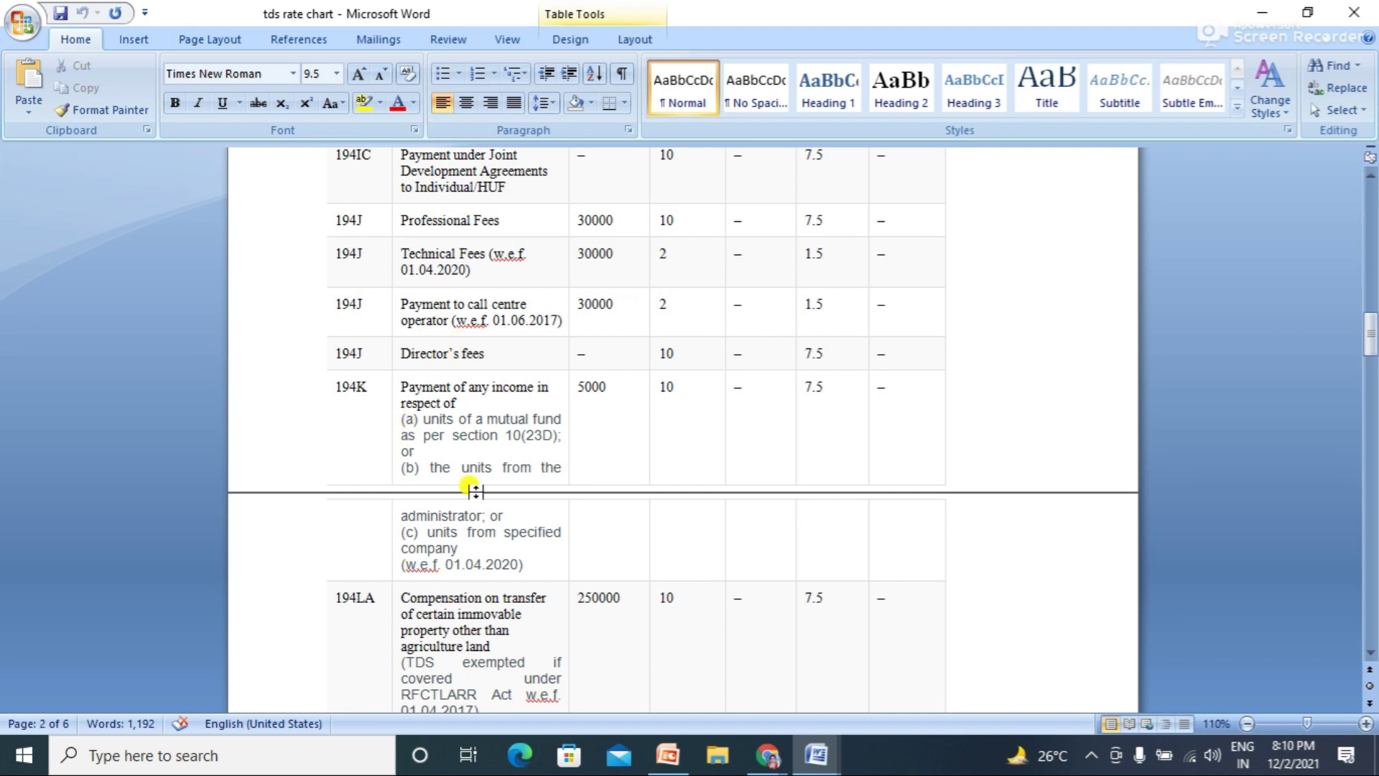
left_click_drag(1371, 335, 1370, 285)
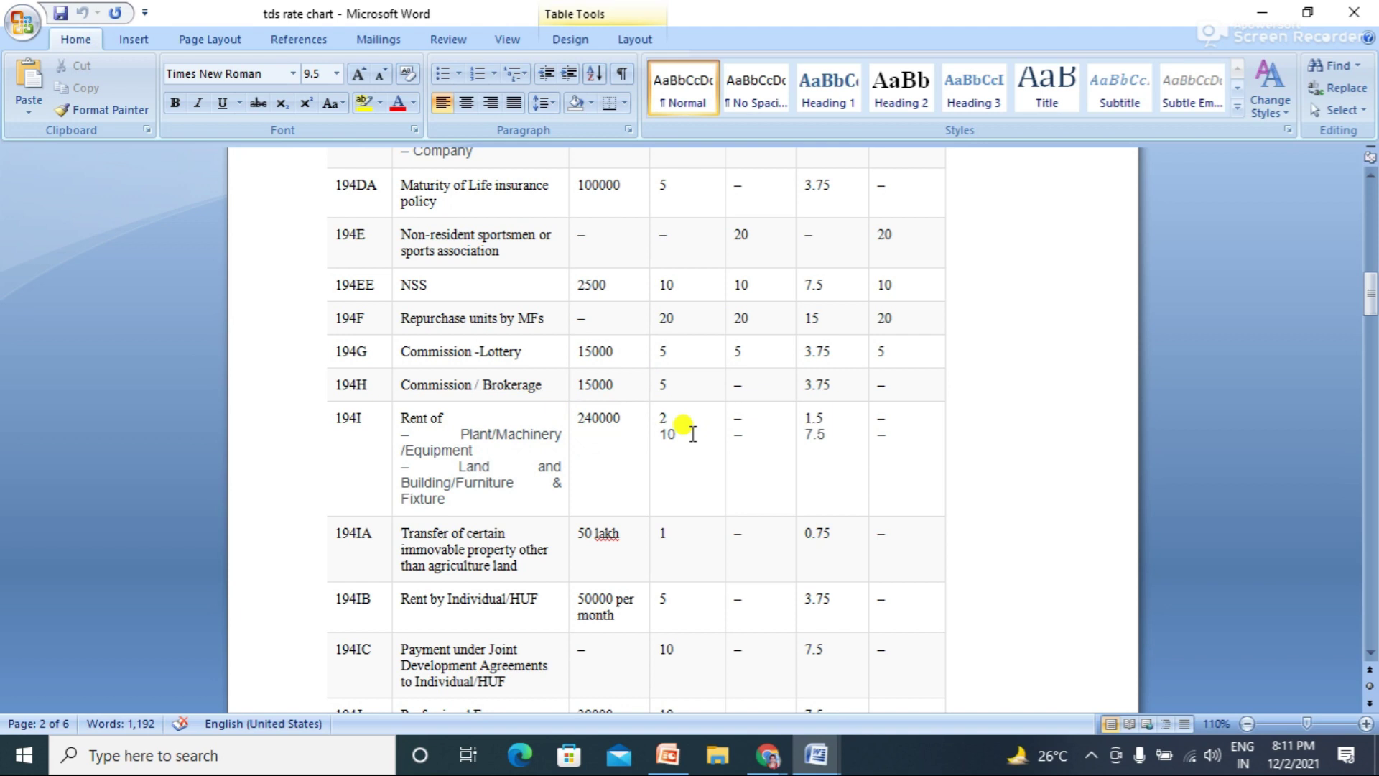
left_click_drag(1372, 300, 1372, 292)
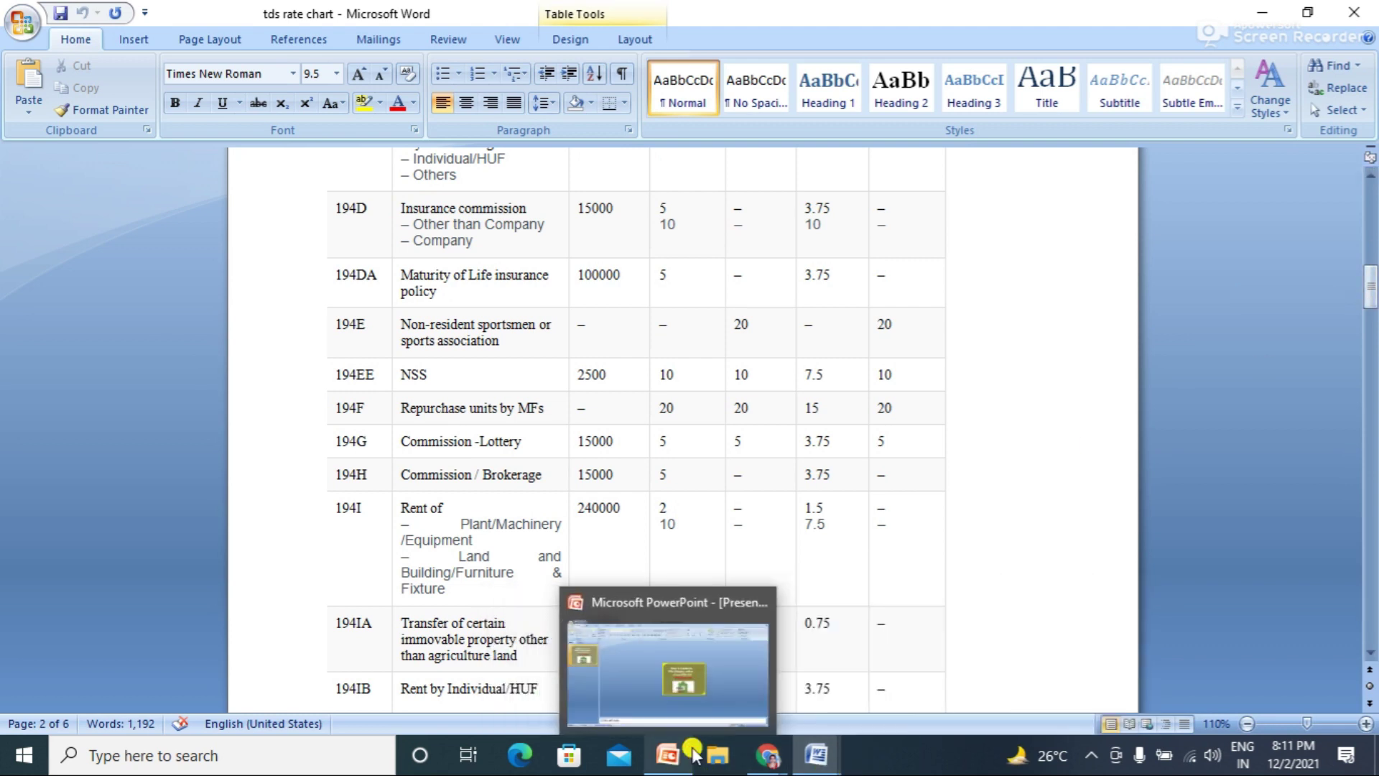
- Switch to the BankBazaar TDS rates page in Chrome and examine its FY 2019-2020 rate chart
mouse_move(764, 760)
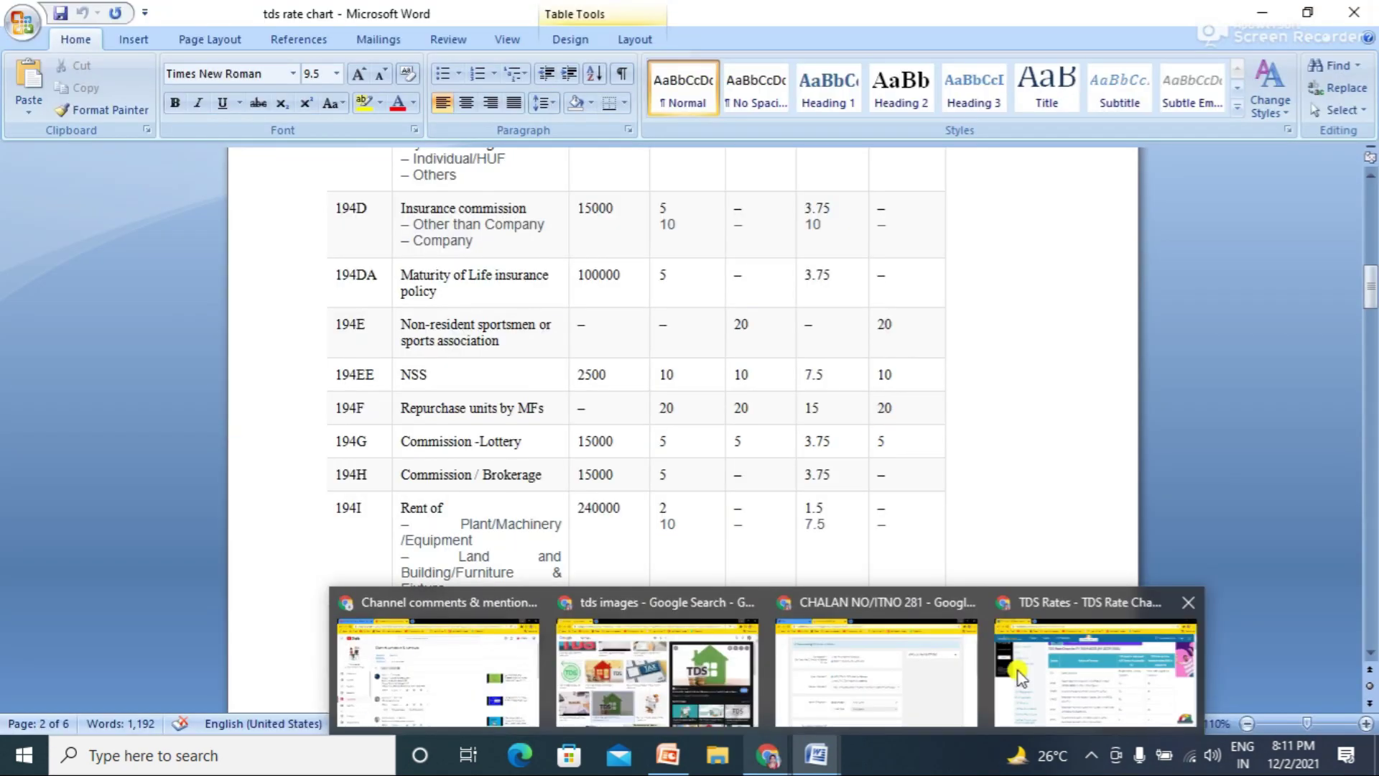
left_click(1020, 676)
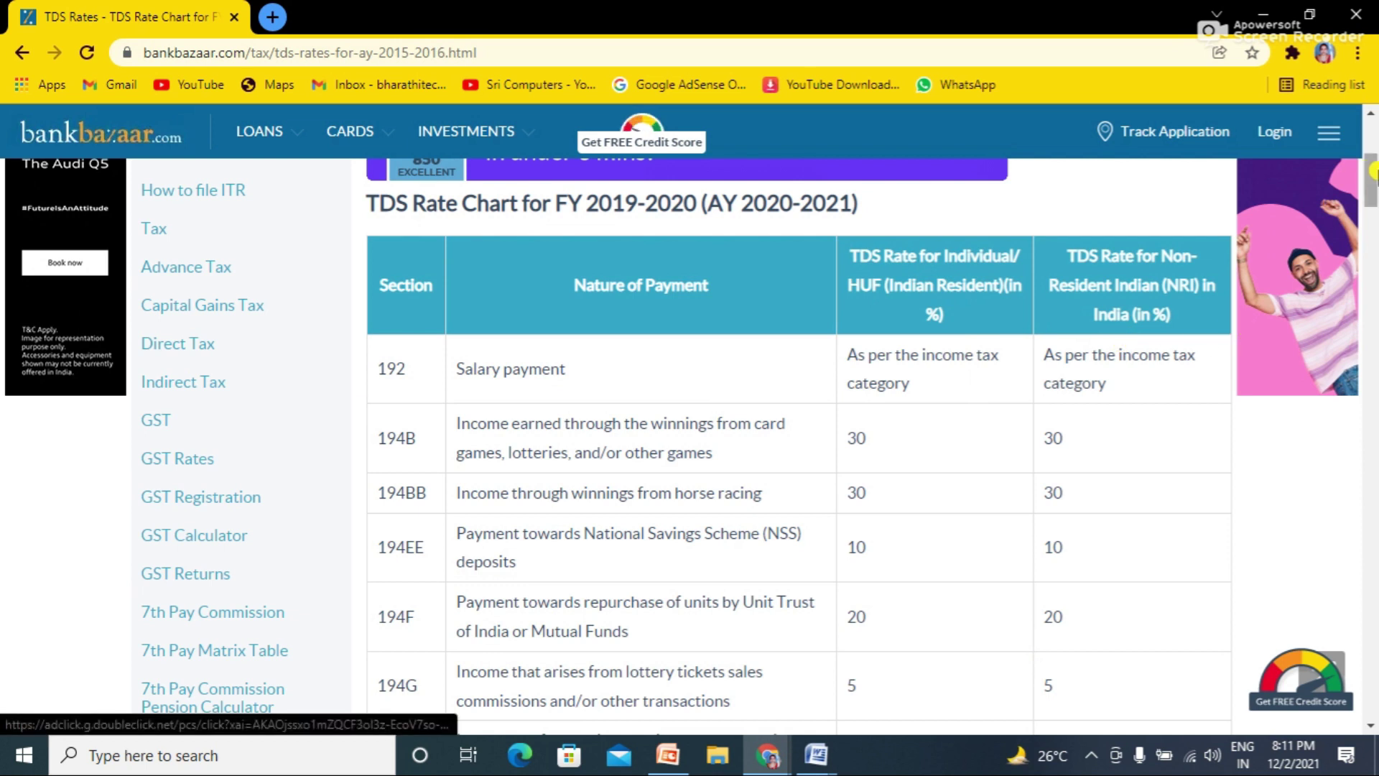
left_click_drag(1372, 188, 1374, 196)
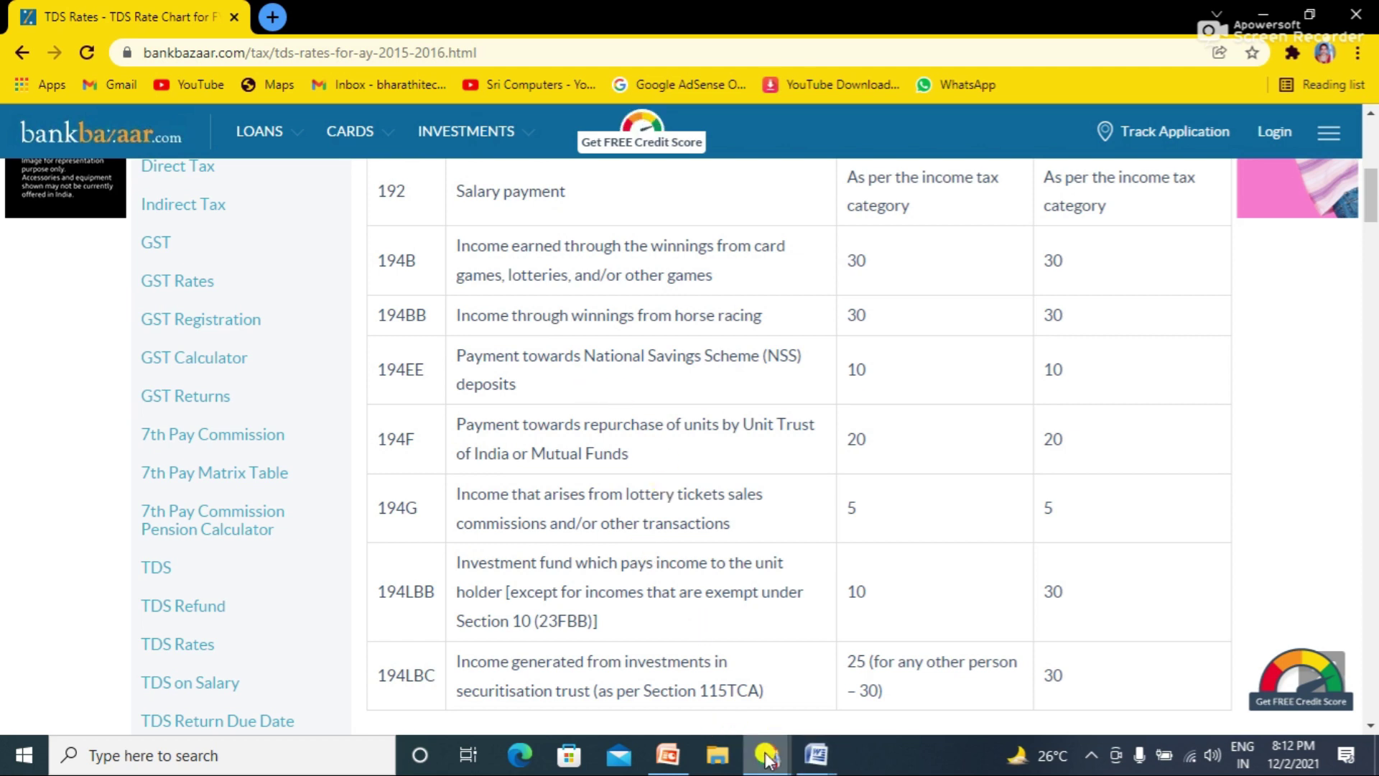
- In the Challan 281 form in Chrome, set the nature of payment to 94I - Rent and the net-banking bank to Punjab National Bank
mouse_move(767, 758)
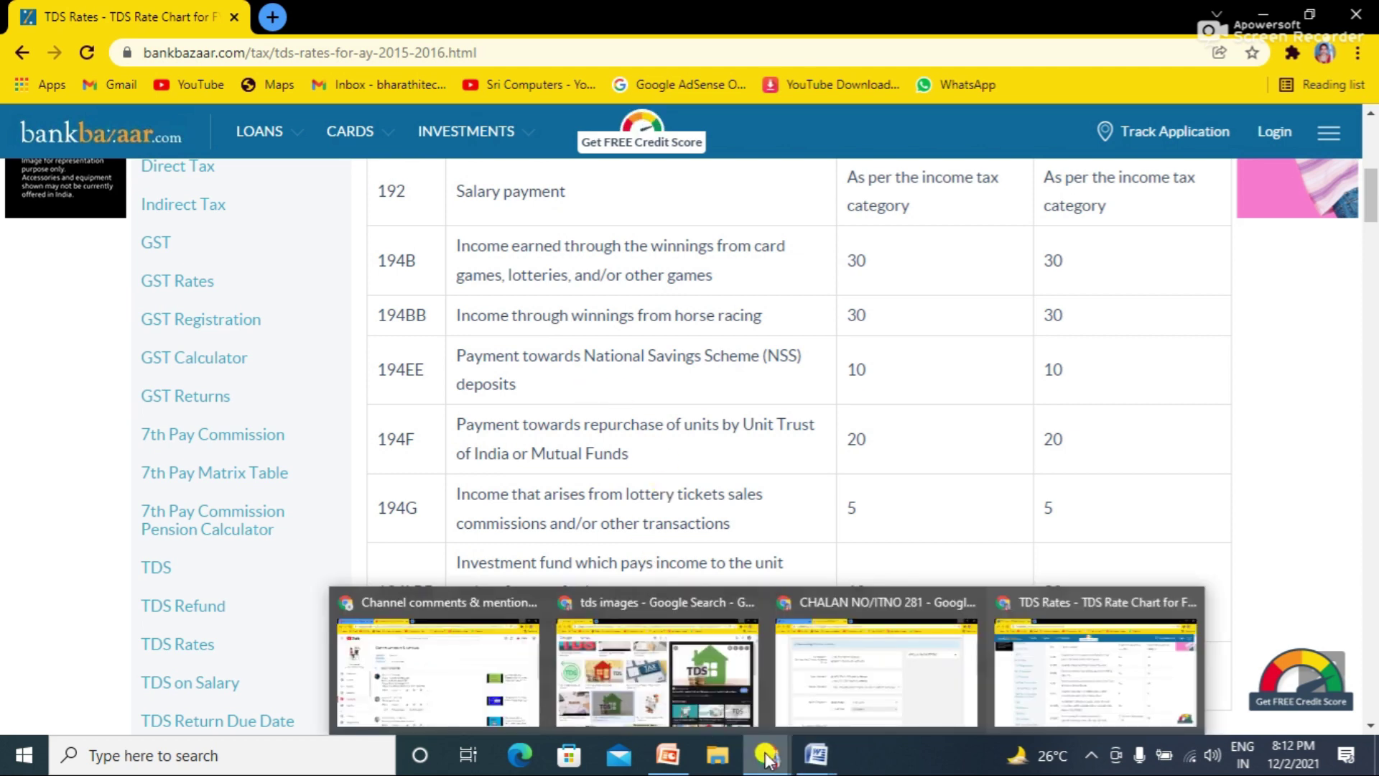
left_click(831, 686)
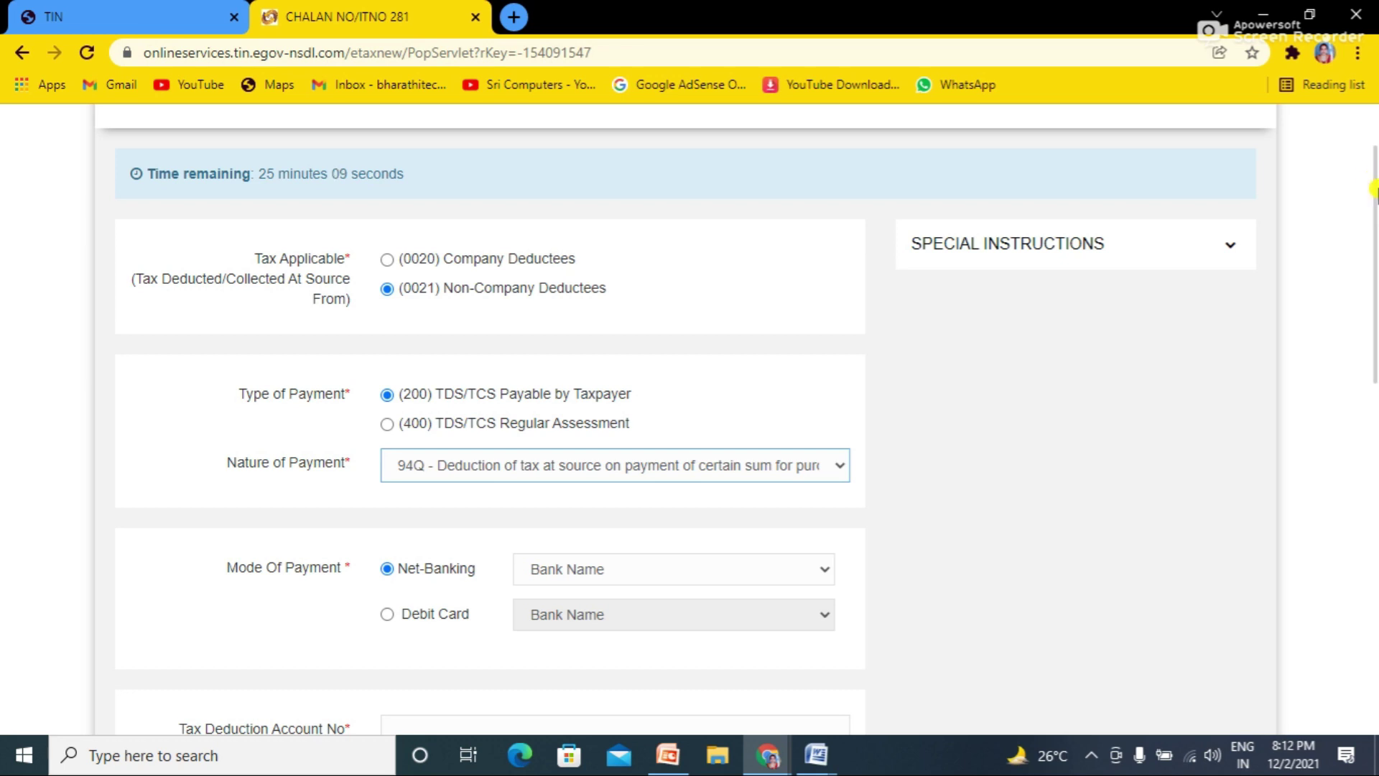
left_click_drag(1373, 191, 1373, 230)
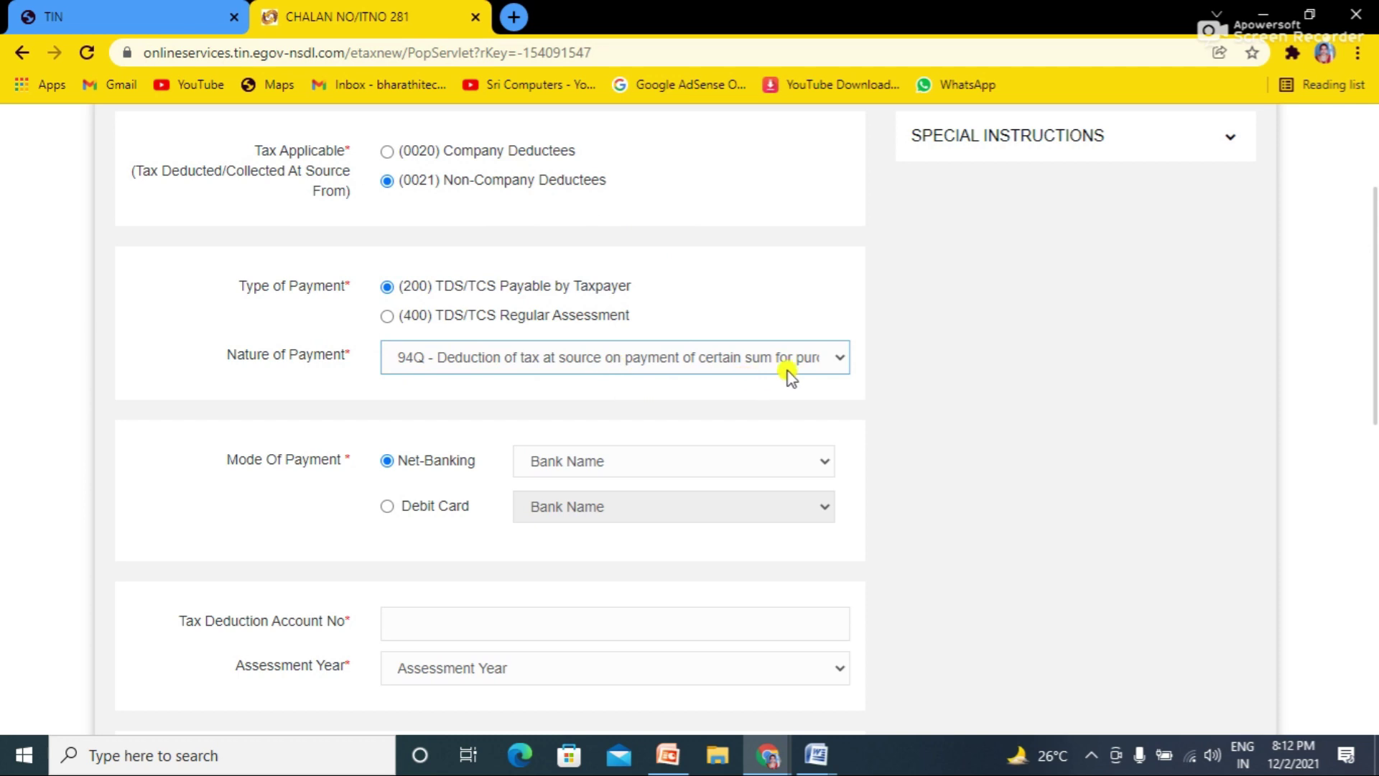
left_click(834, 364)
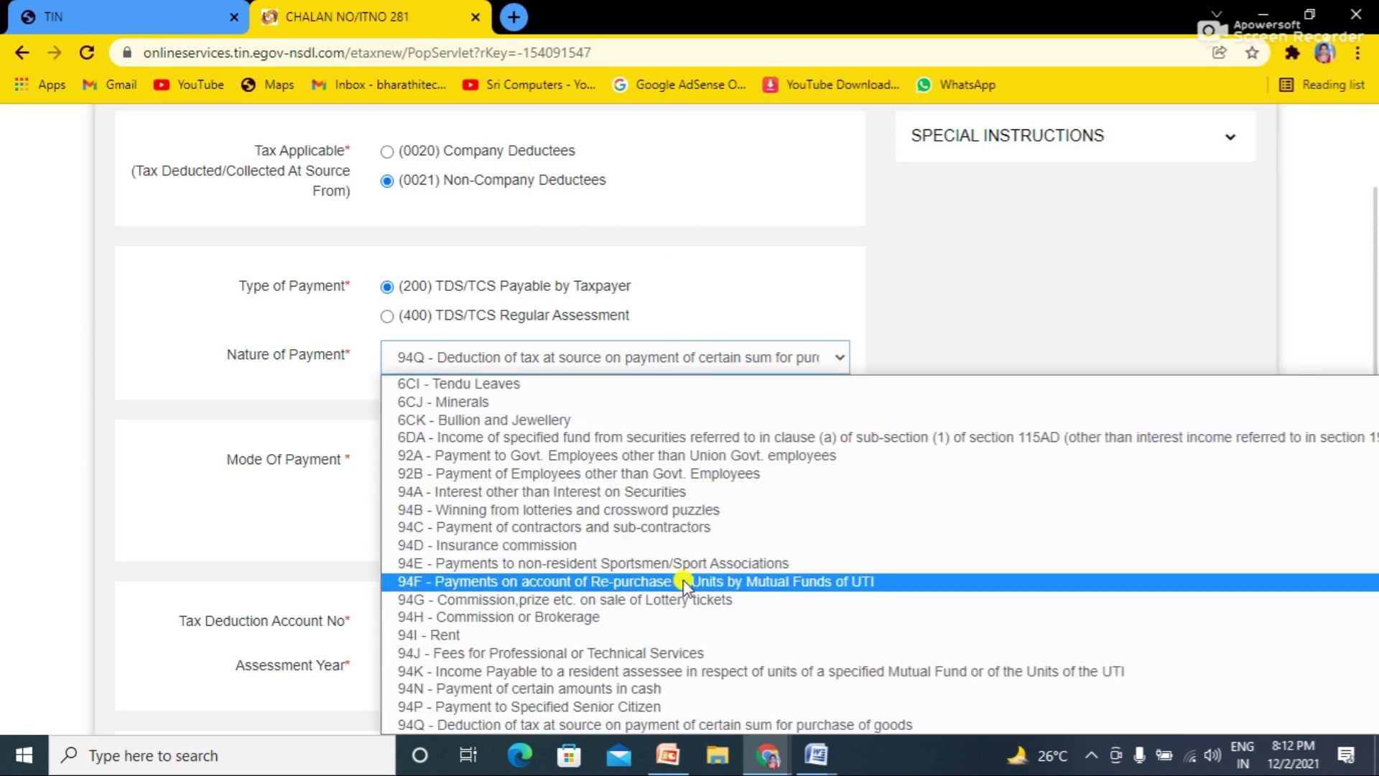
left_click(676, 635)
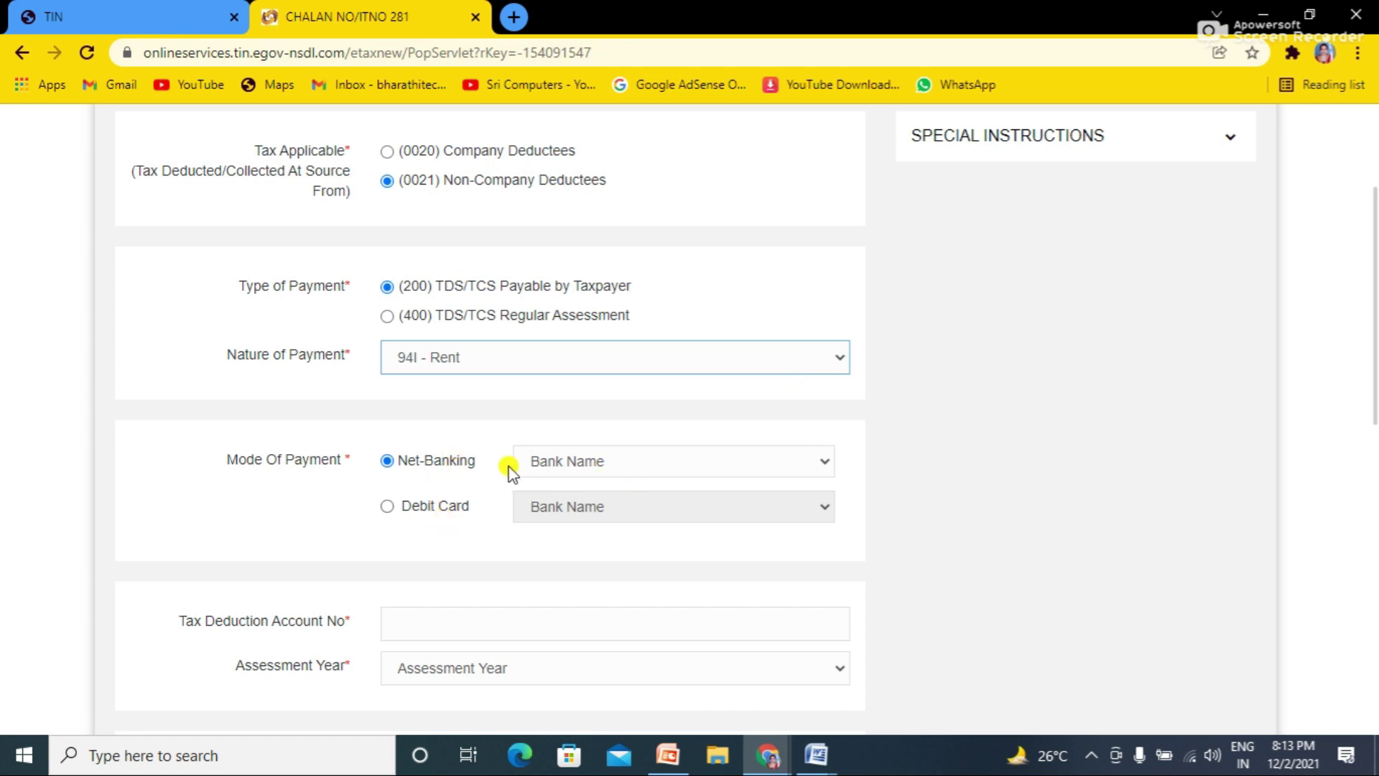
left_click(826, 463)
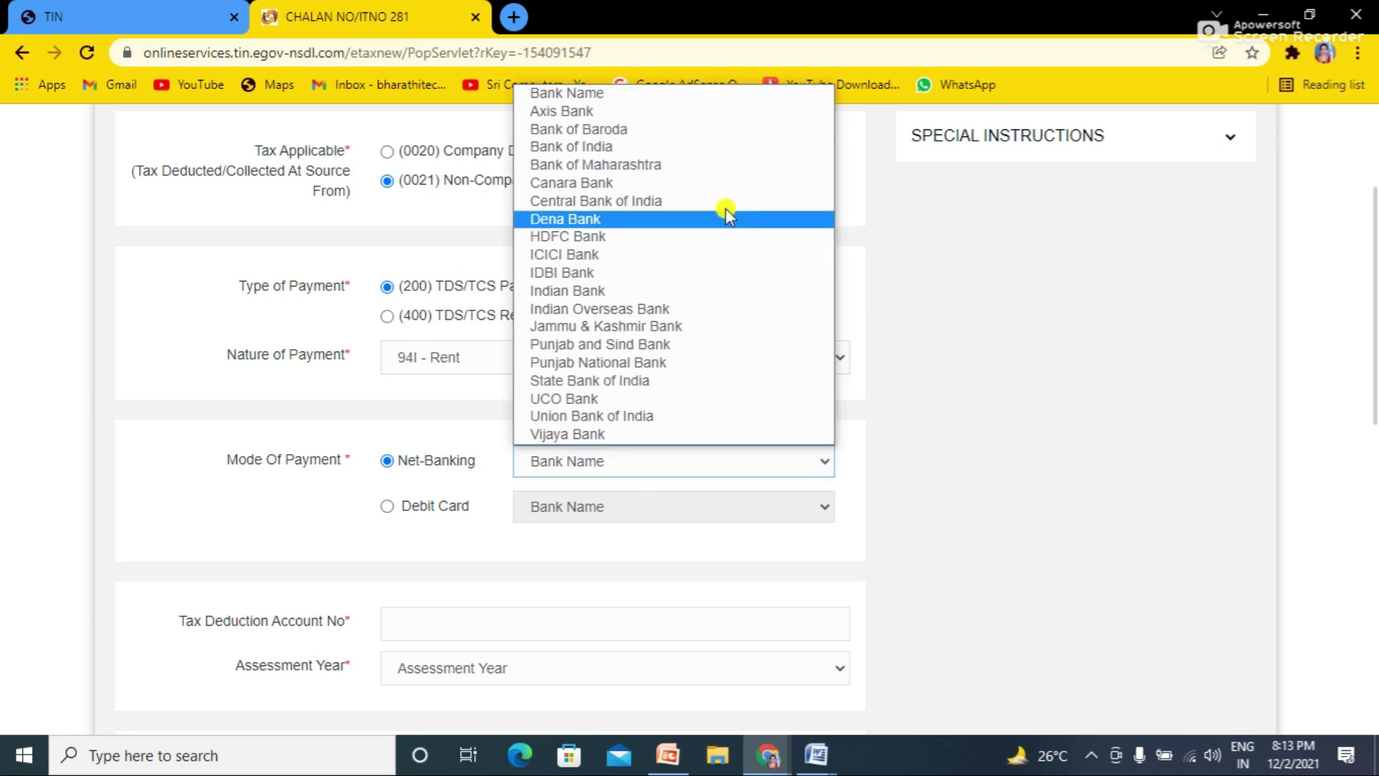
left_click(734, 367)
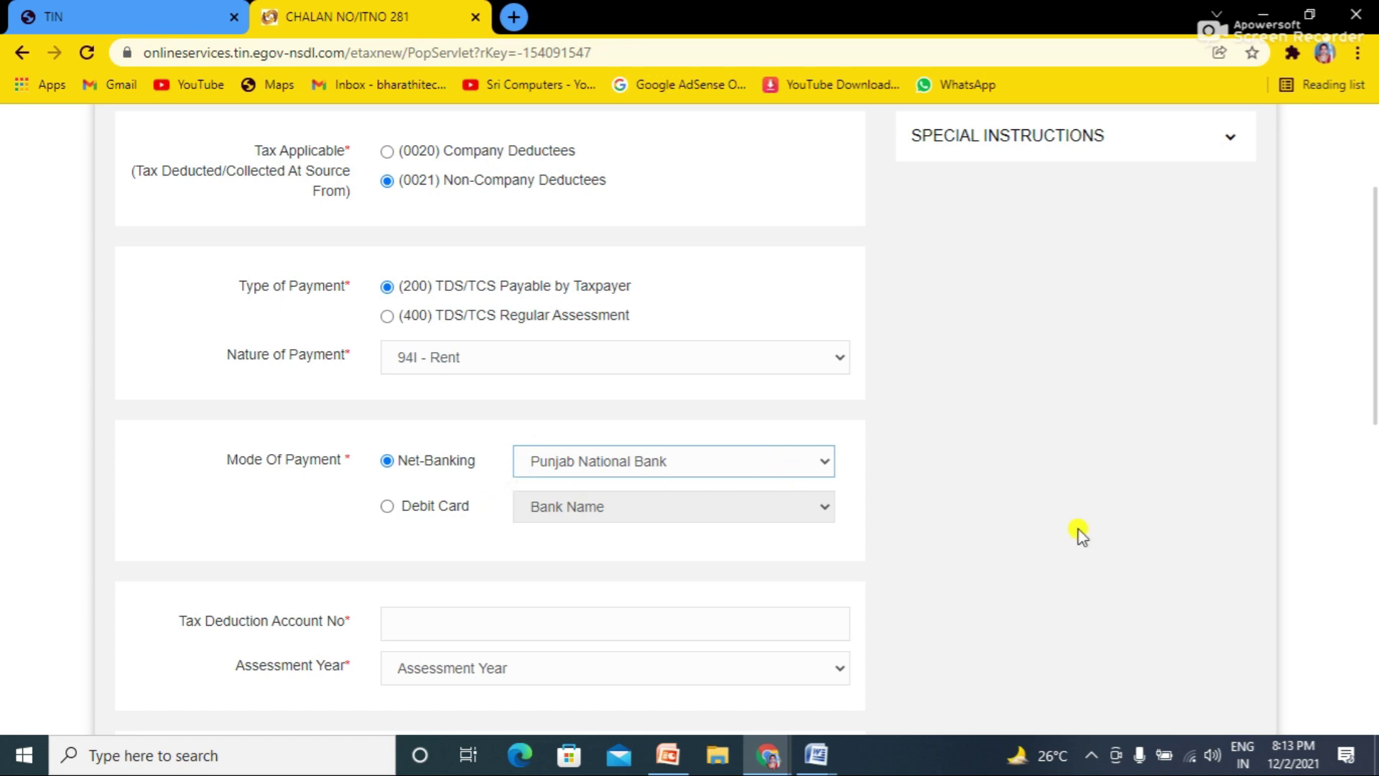
- Enter the tax deduction account number and set the assessment year to 2021-22
left_click_drag(1376, 288, 1375, 369)
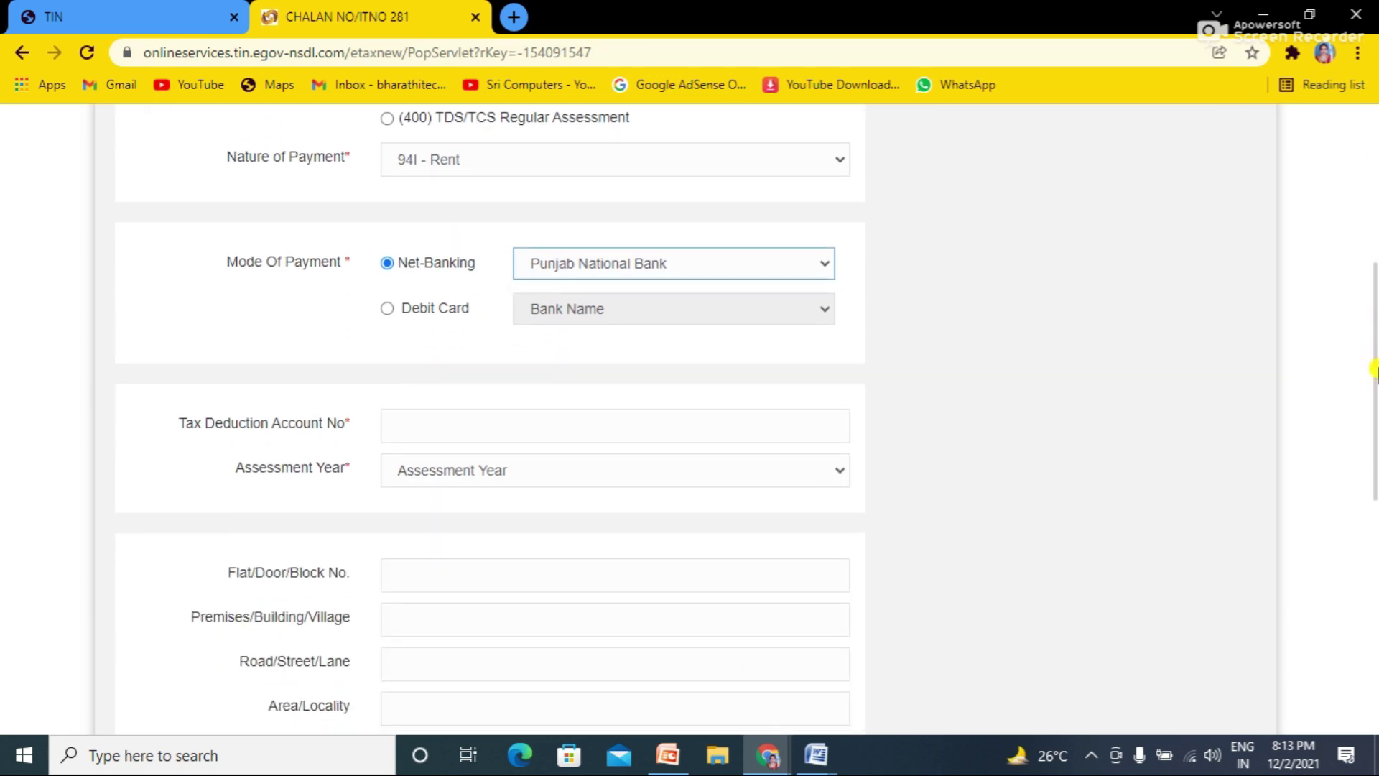
left_click(692, 426)
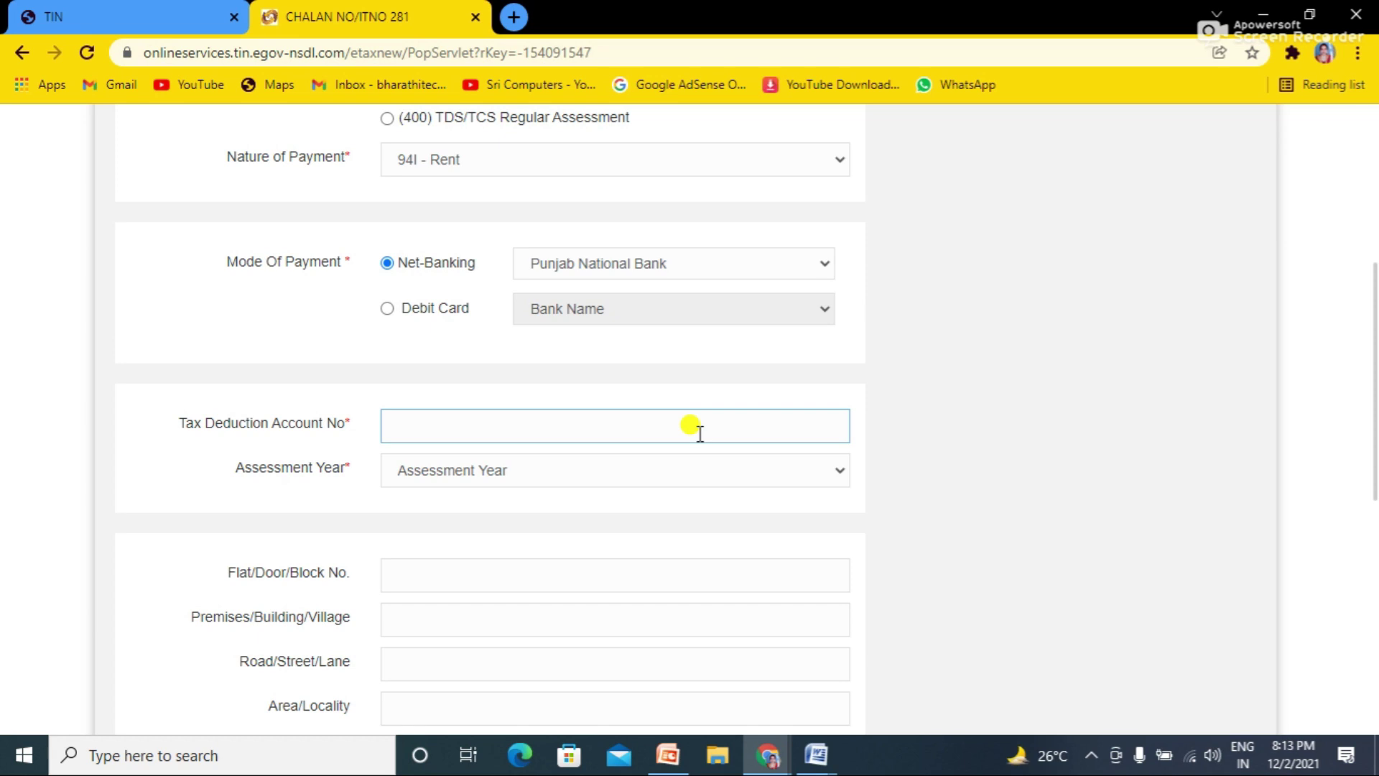
left_click(830, 764)
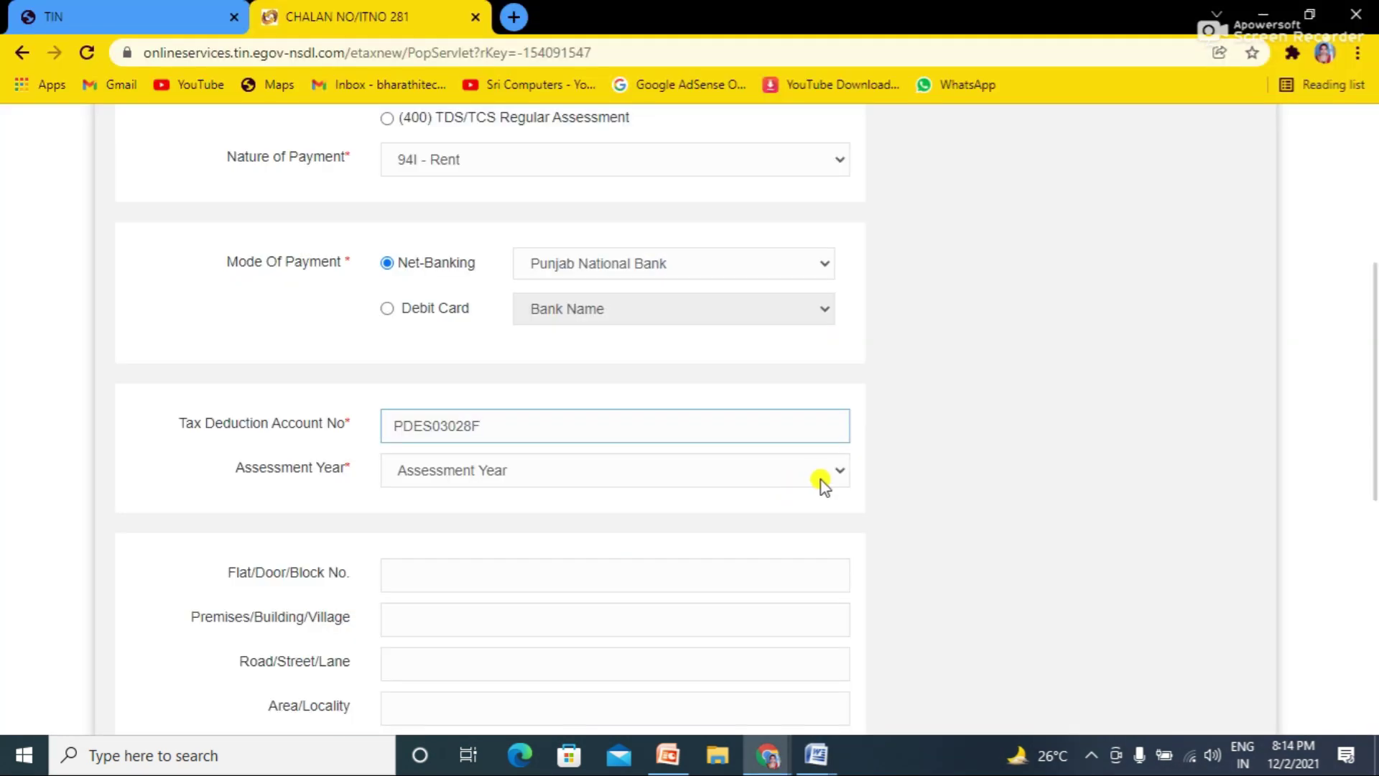
left_click(824, 487)
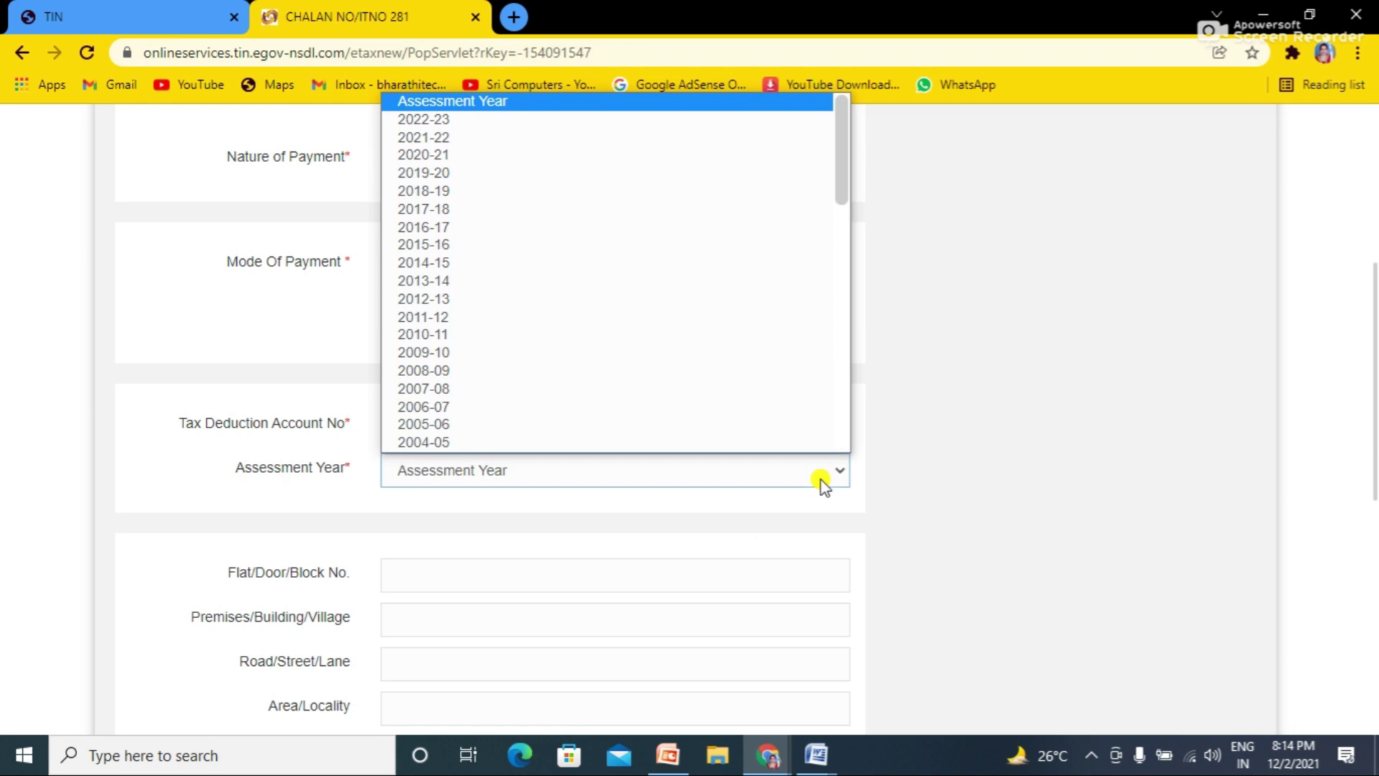
scroll(752, 366, "down", 1)
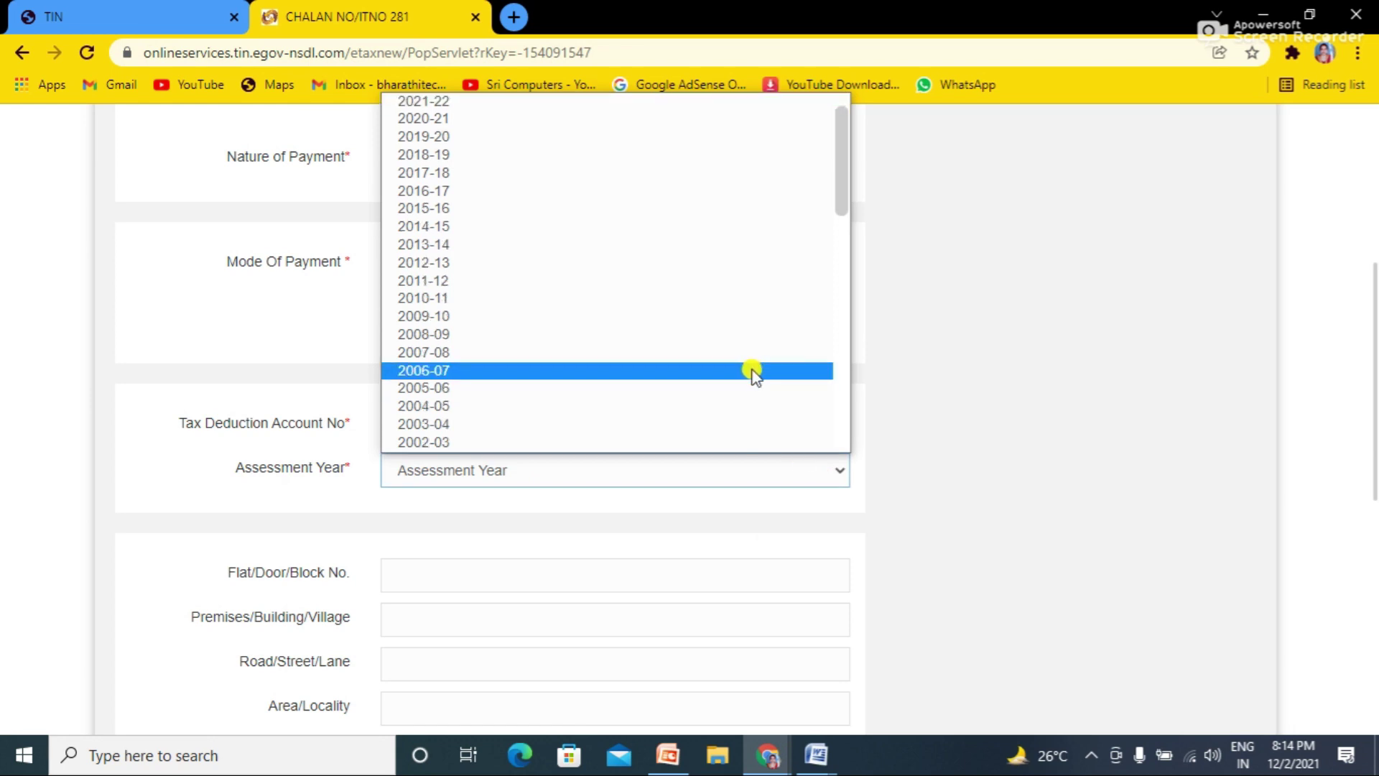
left_click(674, 103)
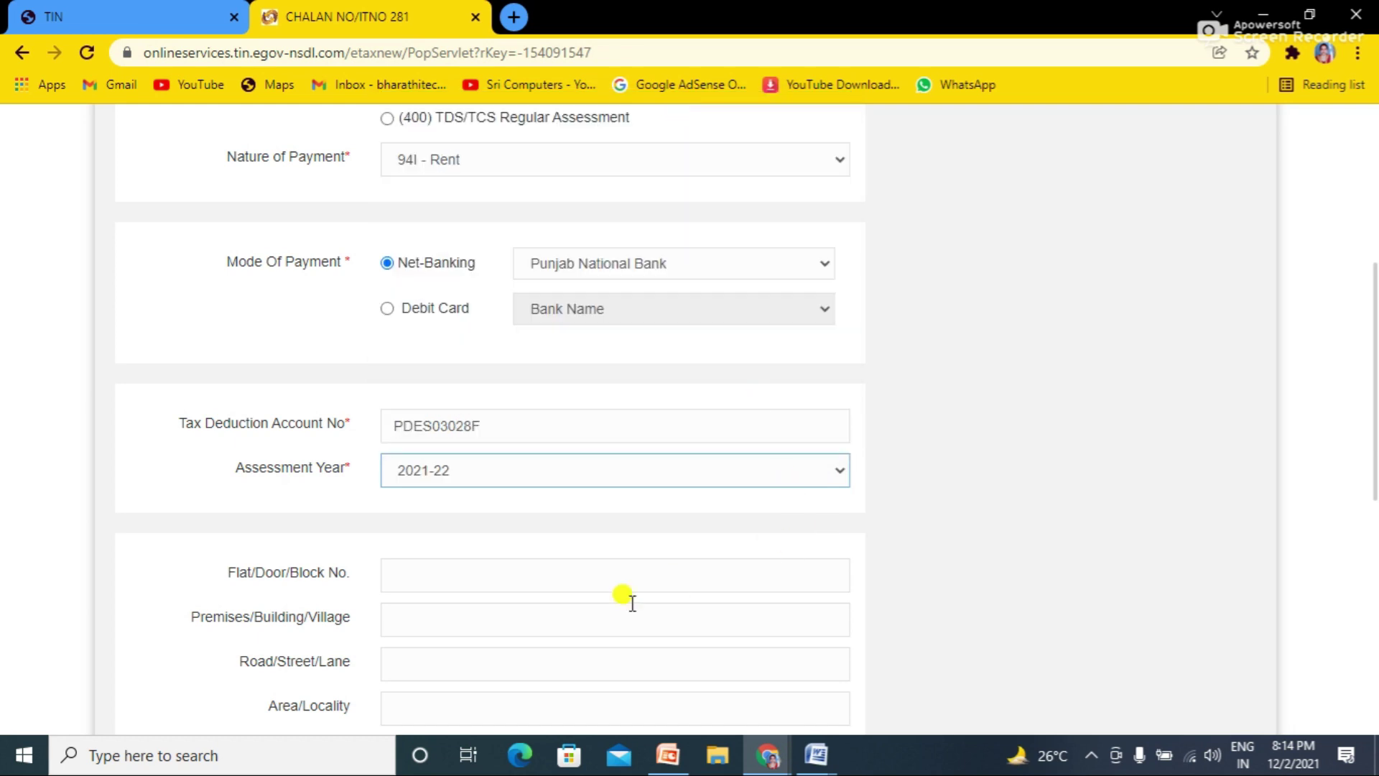
- Set the address state to ANDHRA PRADESH and review the form from the captcha section back to the challan heading
left_click_drag(1372, 273, 1373, 380)
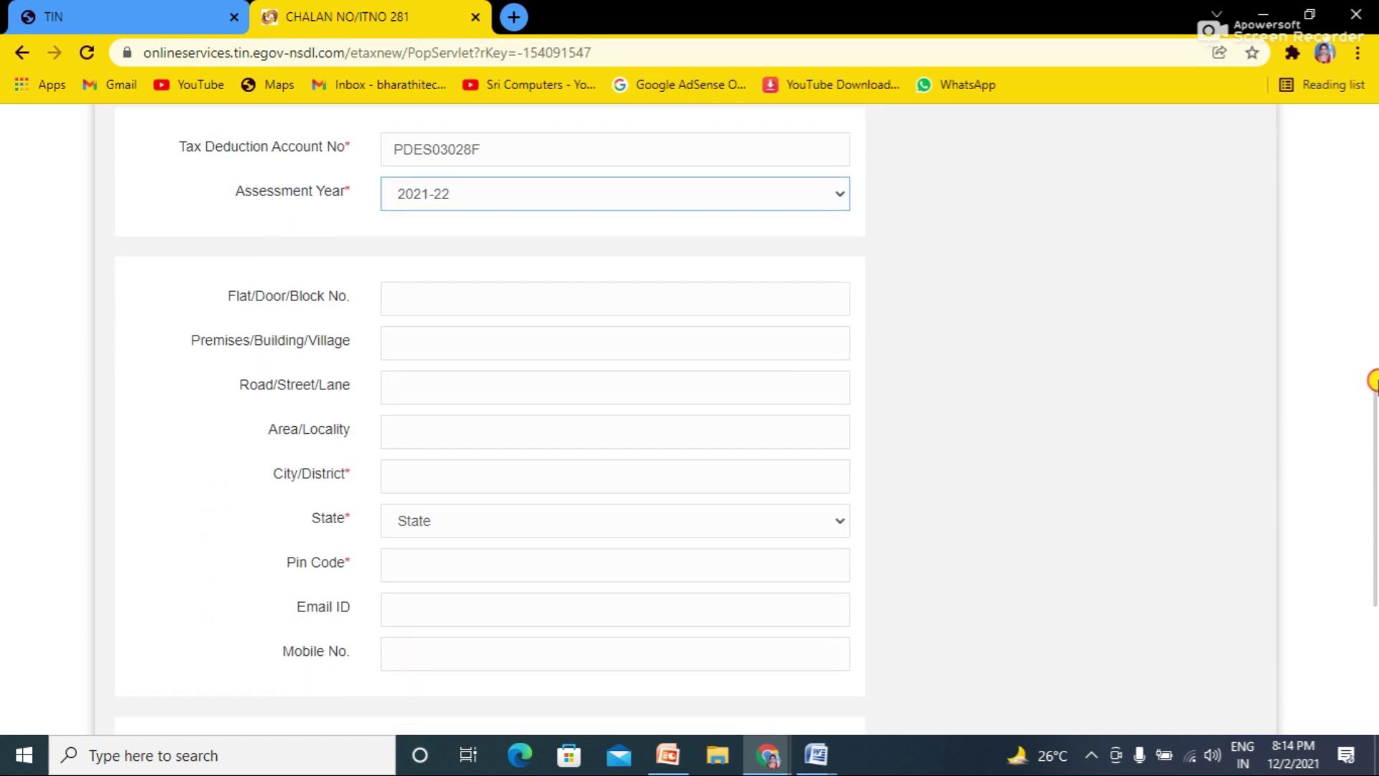
left_click(436, 383)
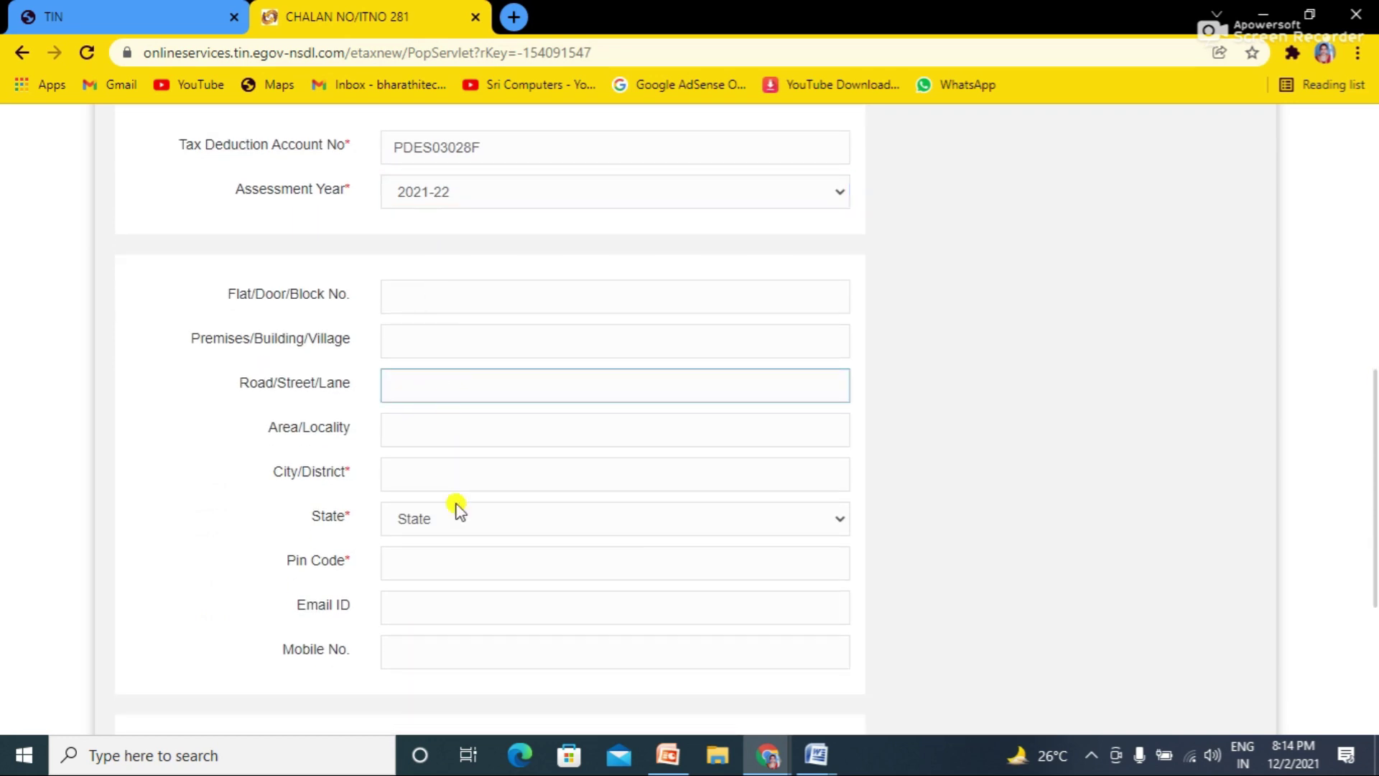
left_click(842, 530)
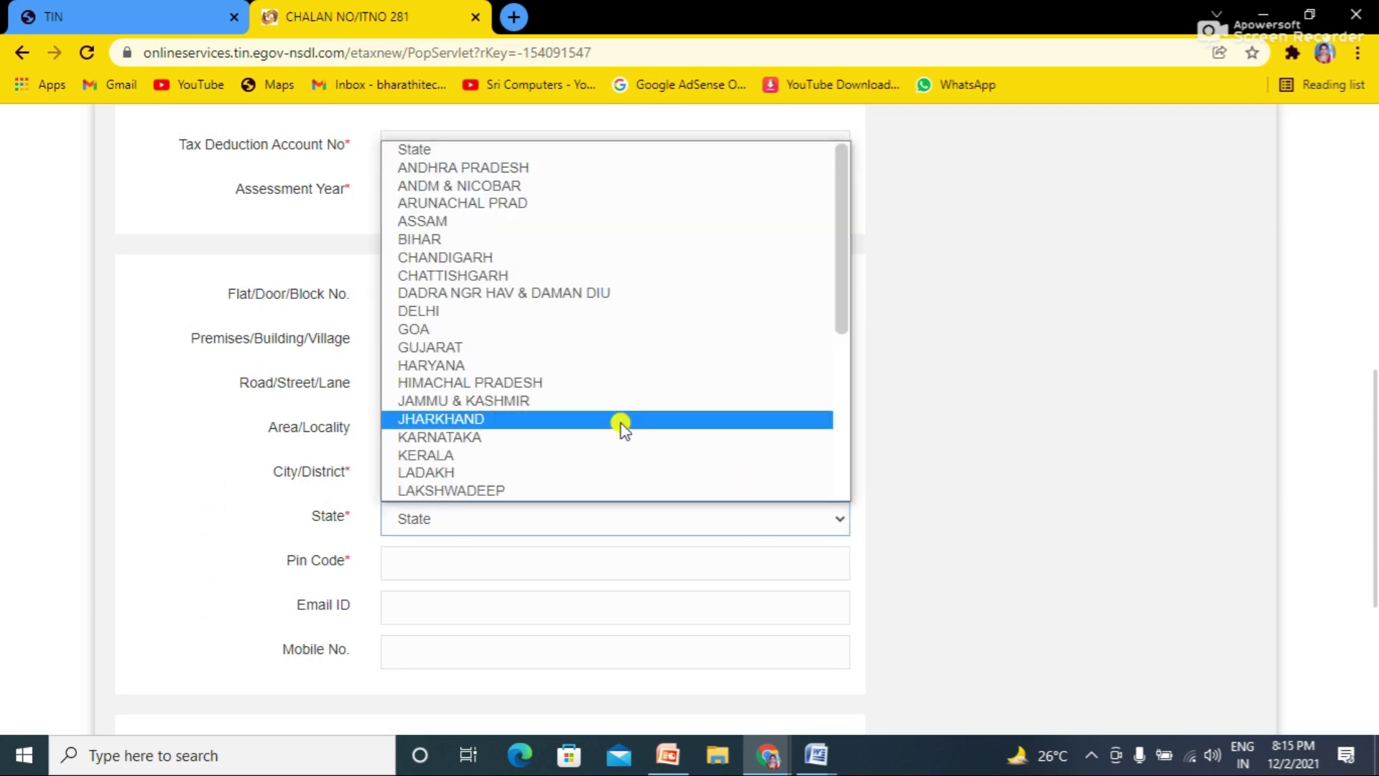
left_click(556, 170)
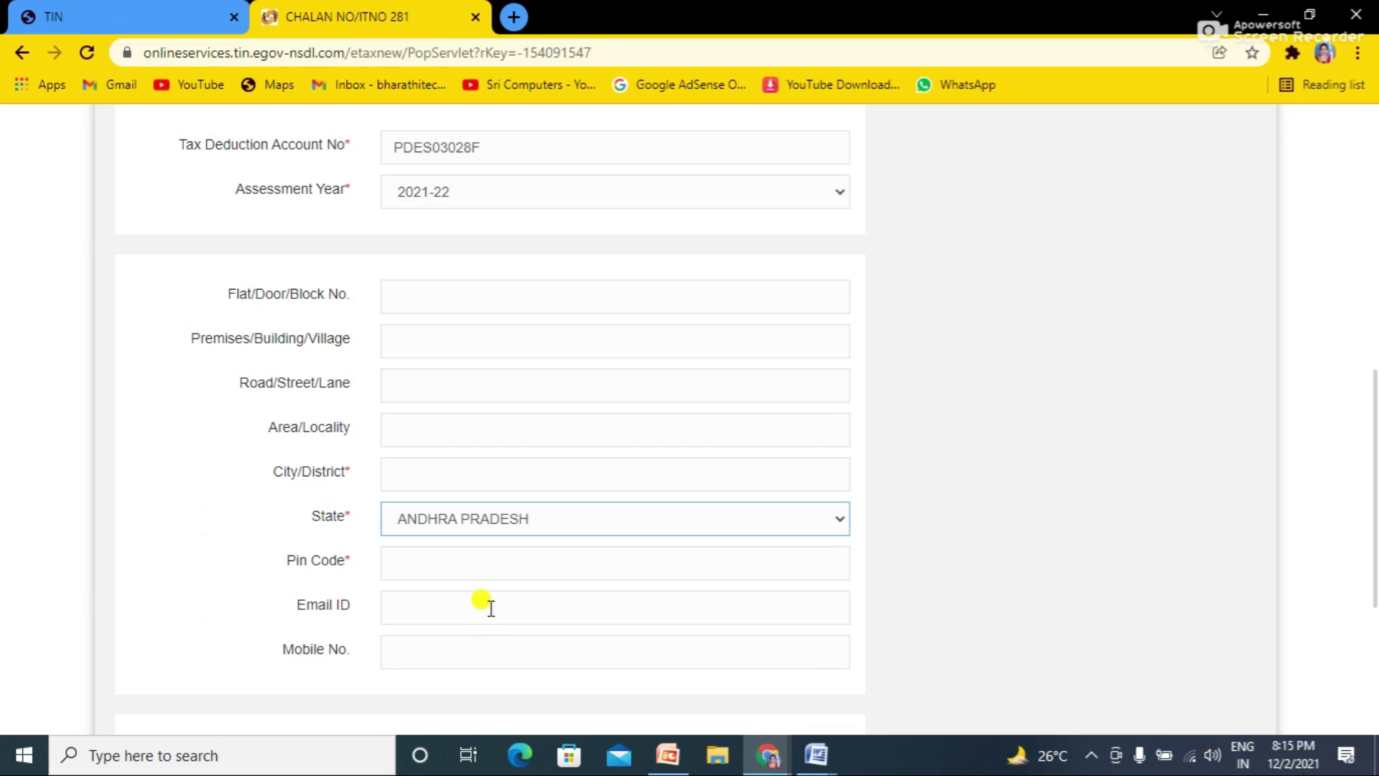
left_click_drag(1374, 504, 1373, 626)
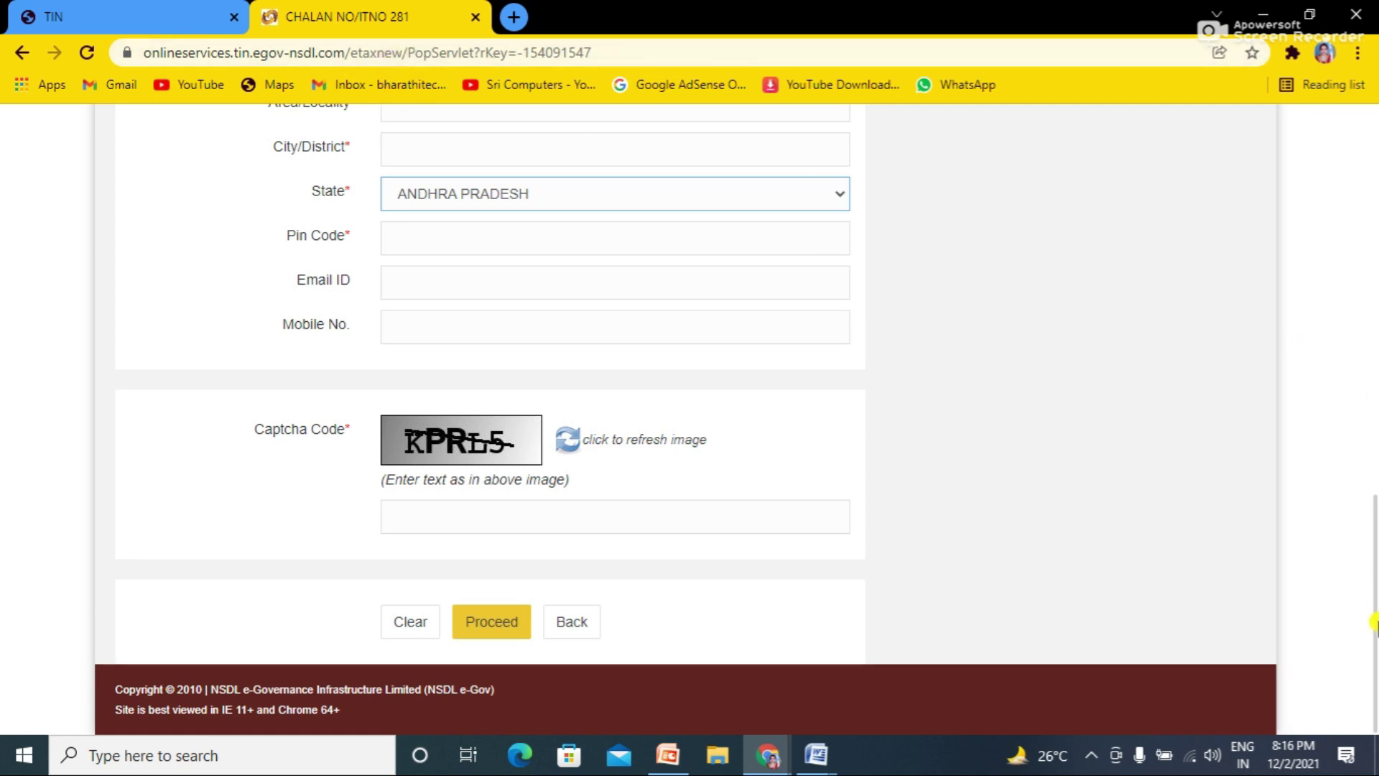
left_click_drag(1374, 602, 1358, 240)
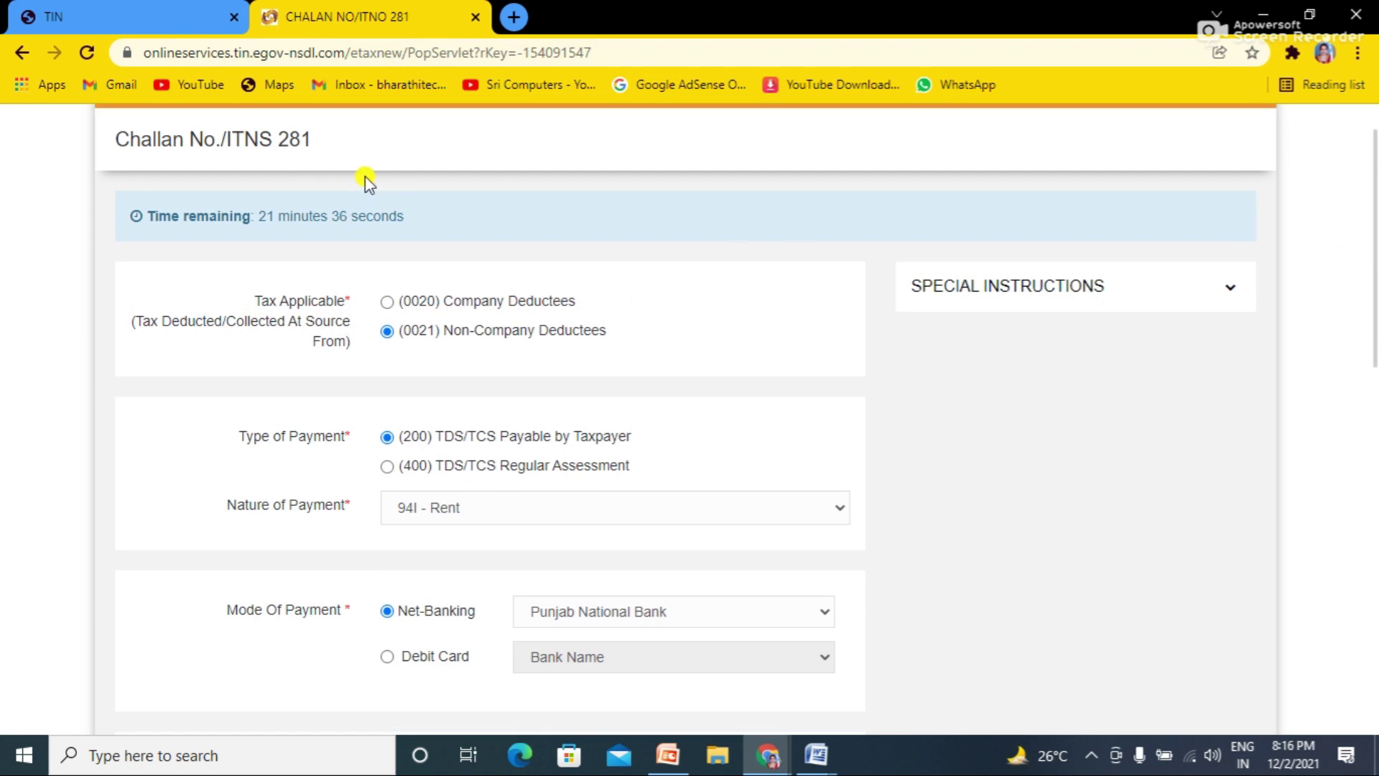